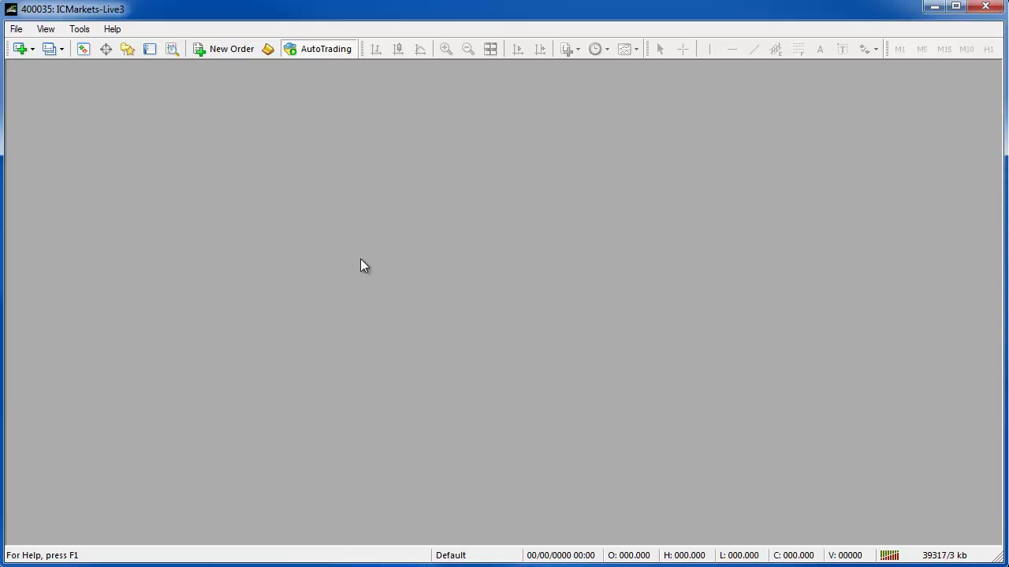
Step: Open the terminal's data folder via File > Open Data Folder and view its full path
{"action": "left_click", "coordinate": [16, 30]}
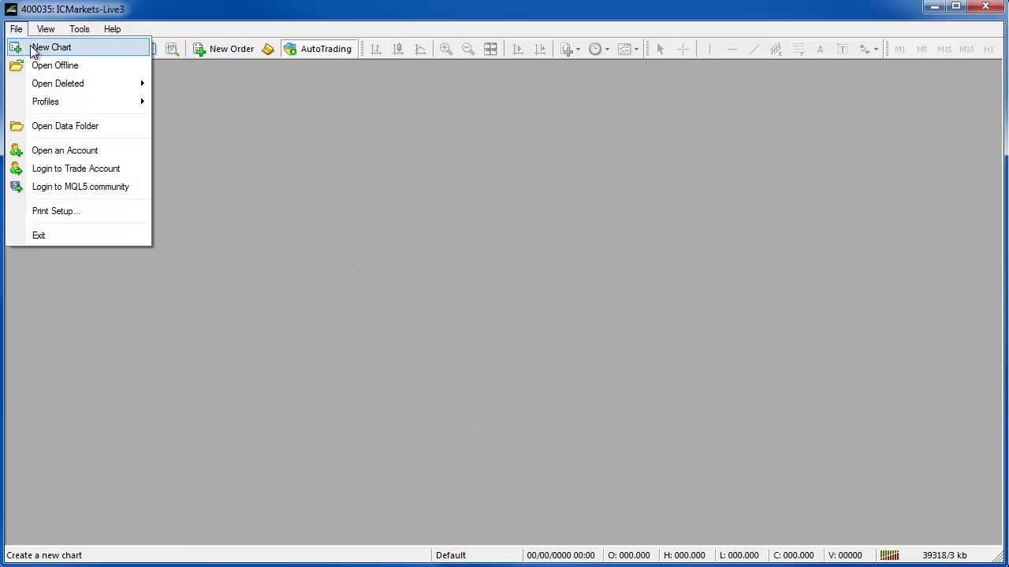
{"action": "left_click", "coordinate": [76, 132]}
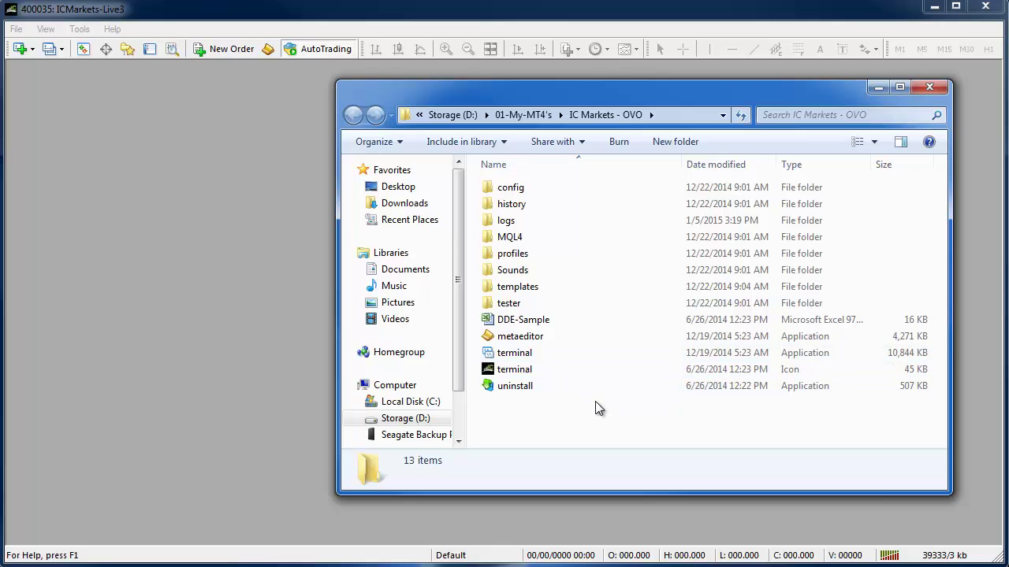
{"action": "left_click", "coordinate": [669, 115]}
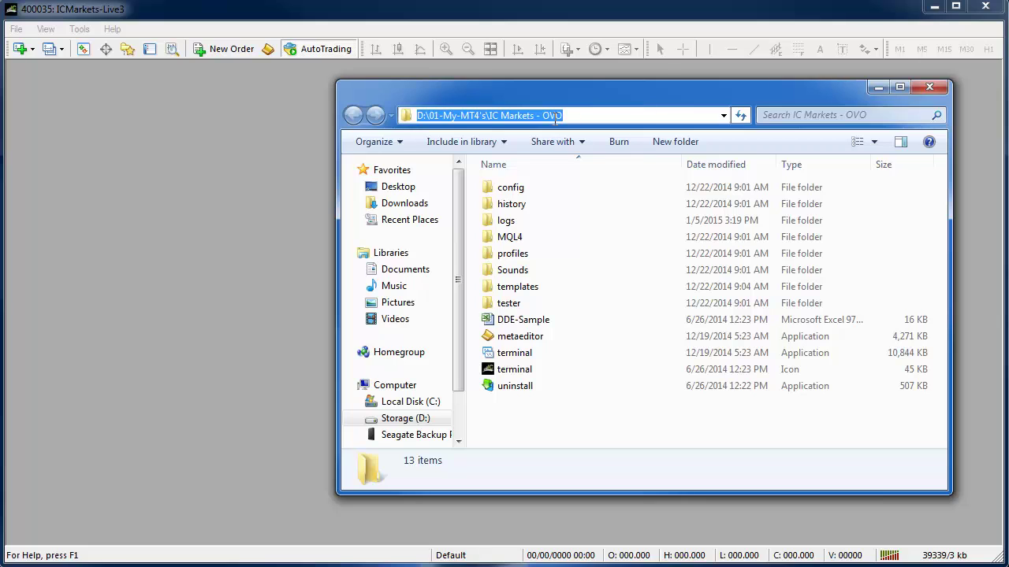
{"action": "left_click", "coordinate": [563, 421]}
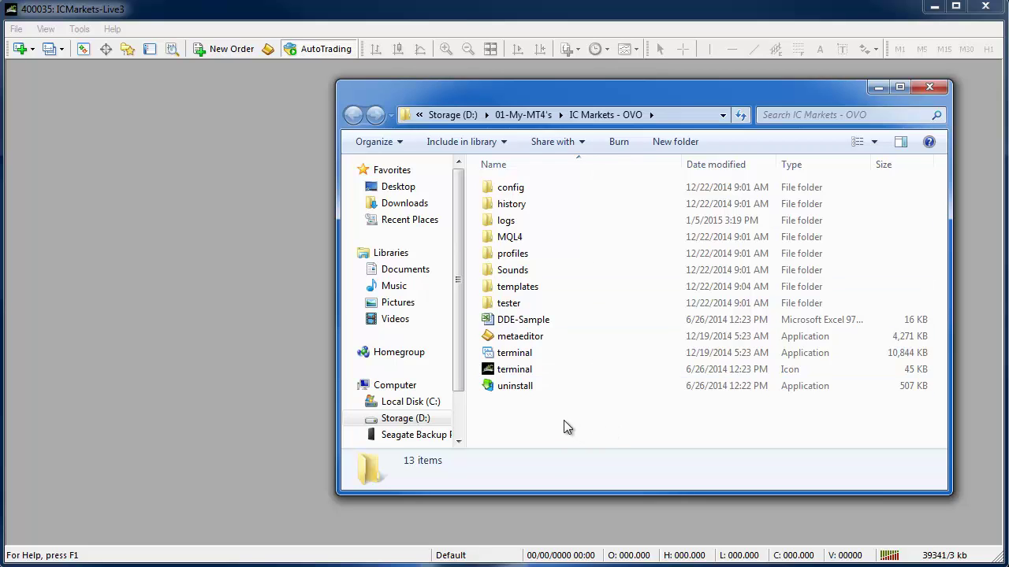
{"action": "left_click", "coordinate": [930, 87]}
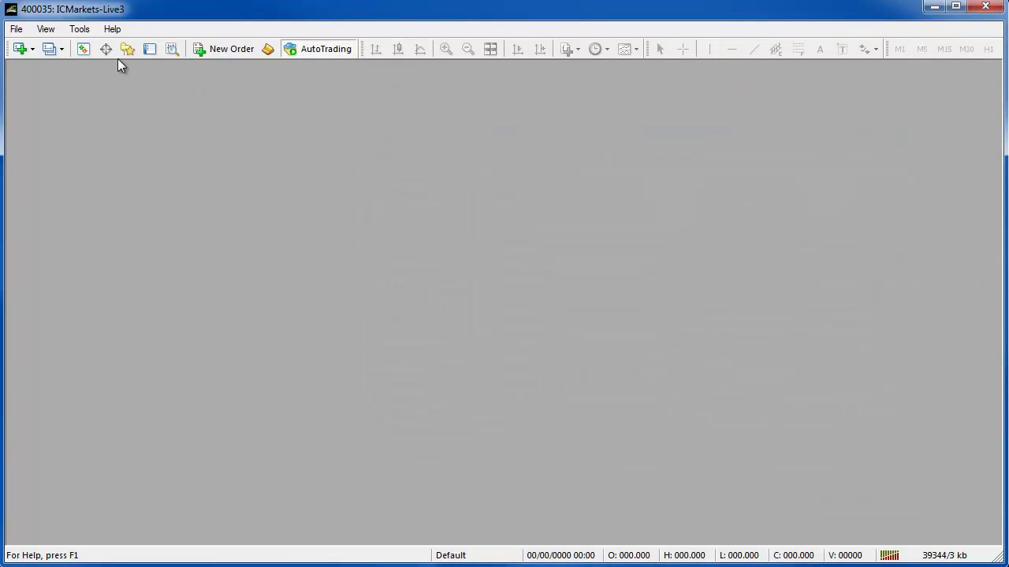
Step: Reopen the data folder, enter MQL4 > Indicators, and select the OmniaRemote and TickBar .ex4 files
{"action": "left_click", "coordinate": [16, 30]}
{"action": "left_click", "coordinate": [79, 125]}
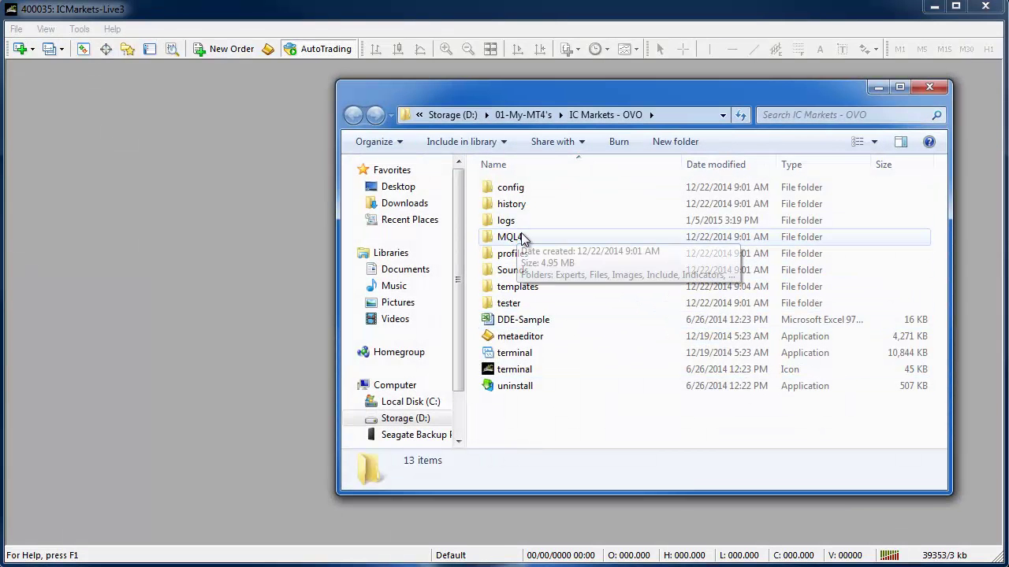
{"action": "double_click", "coordinate": [509, 239]}
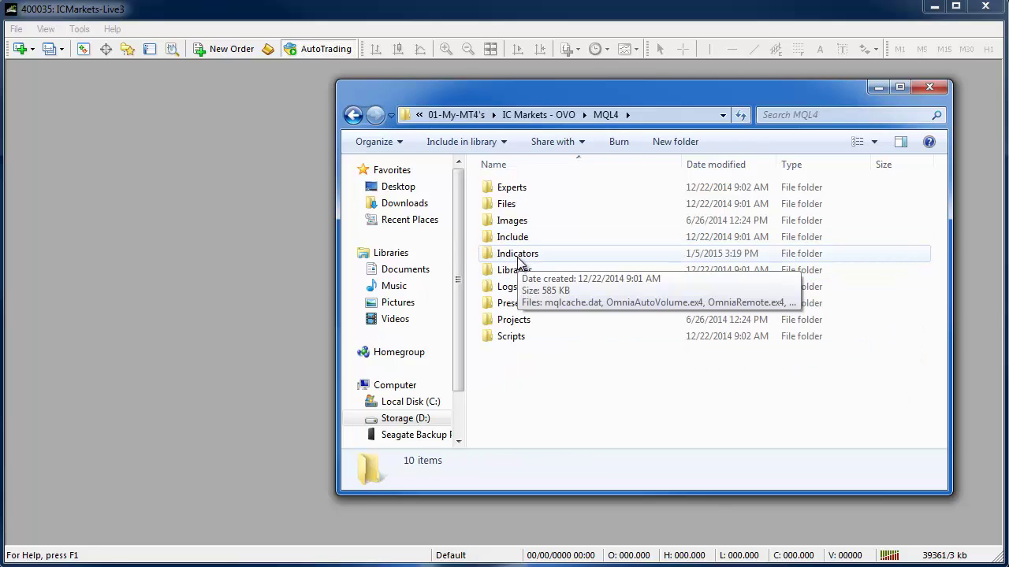
{"action": "double_click", "coordinate": [518, 255]}
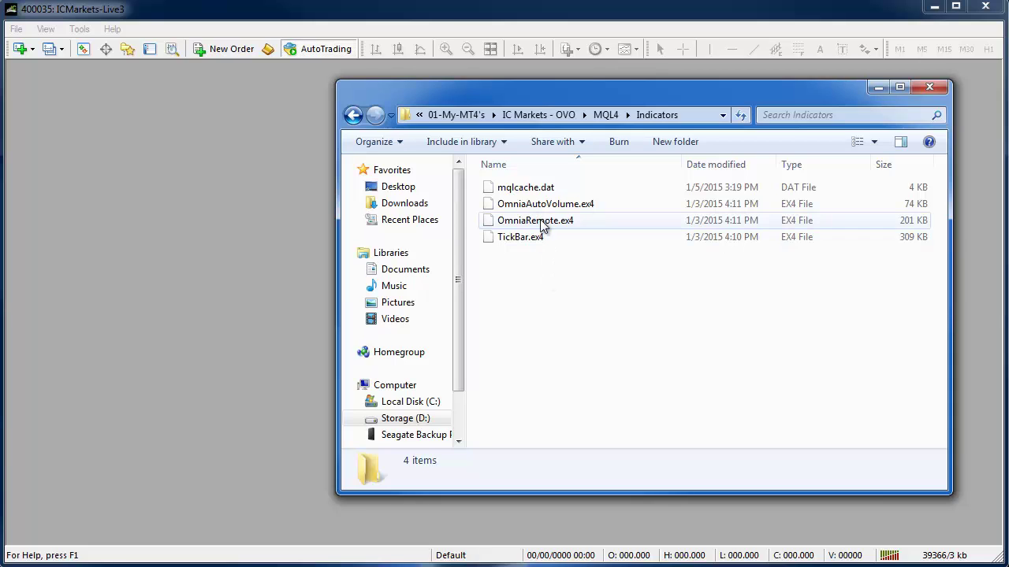
{"action": "left_click_drag", "start_coordinate": [544, 275], "coordinate": [513, 207]}
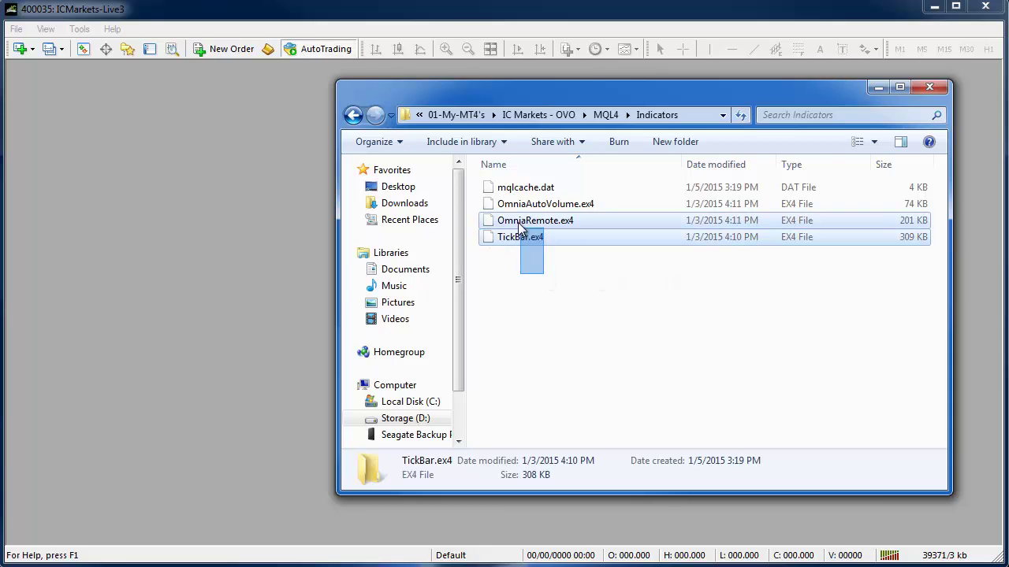
{"action": "left_click", "coordinate": [609, 355]}
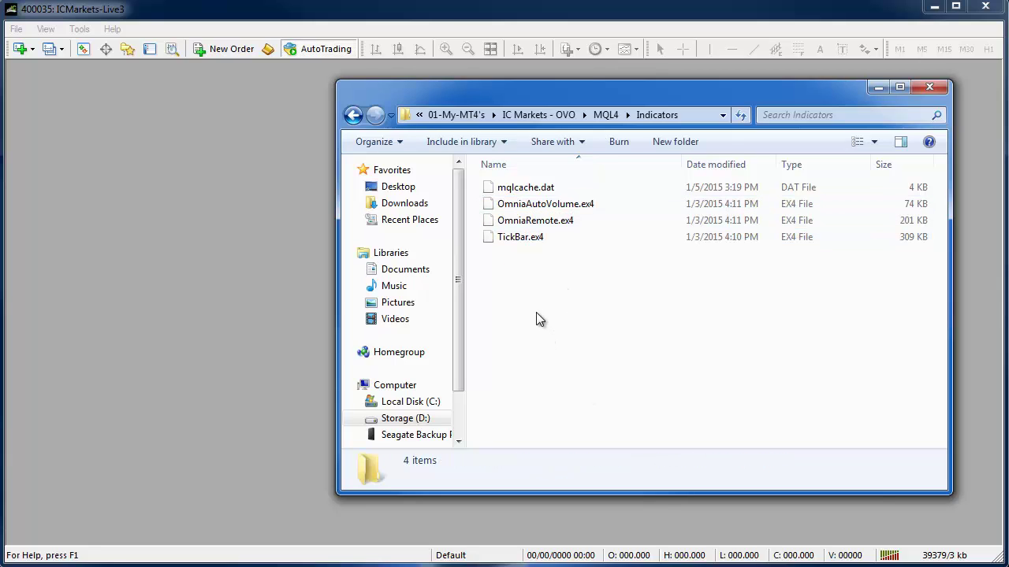
{"action": "left_click", "coordinate": [536, 204]}
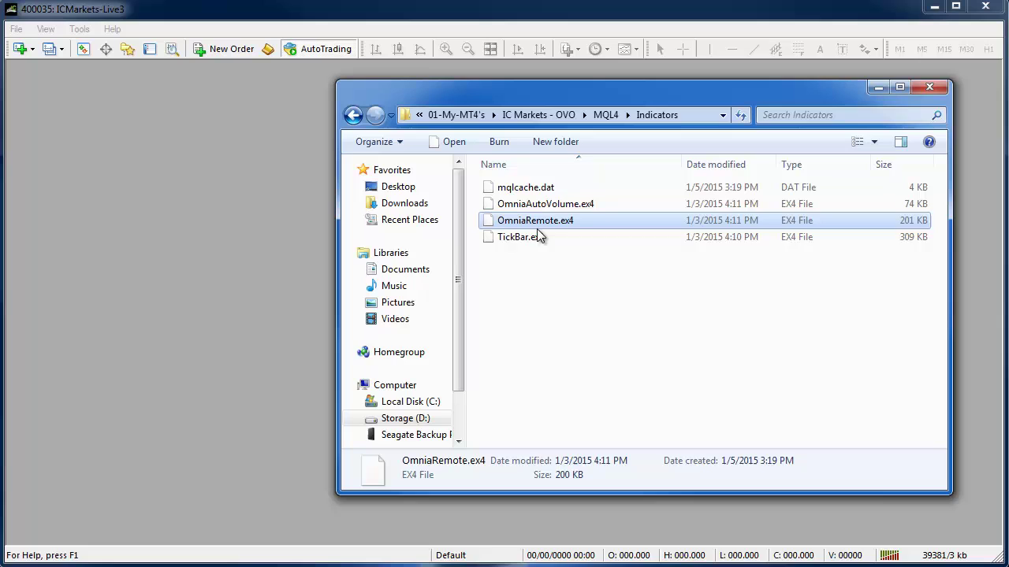
{"action": "left_click", "coordinate": [538, 236]}
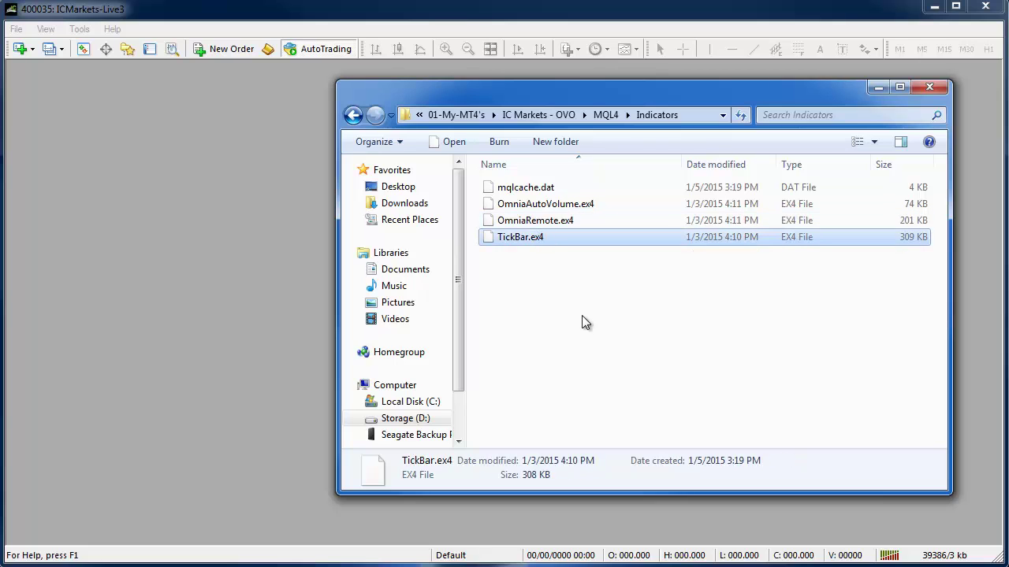
Step: Close Explorer and expand Indicators in MetaTrader's Navigator
{"action": "left_click", "coordinate": [931, 87]}
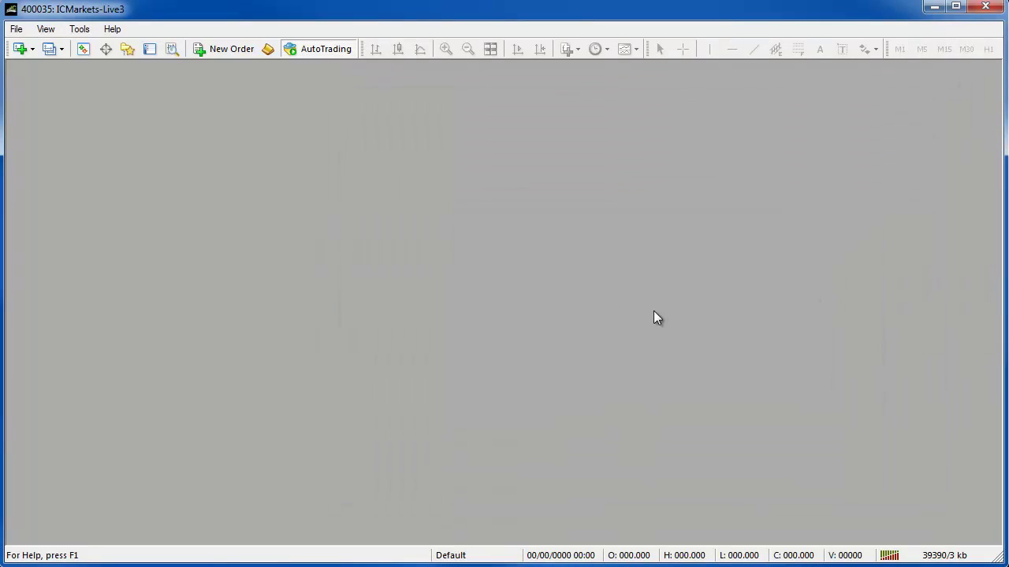
{"action": "left_click", "coordinate": [126, 51]}
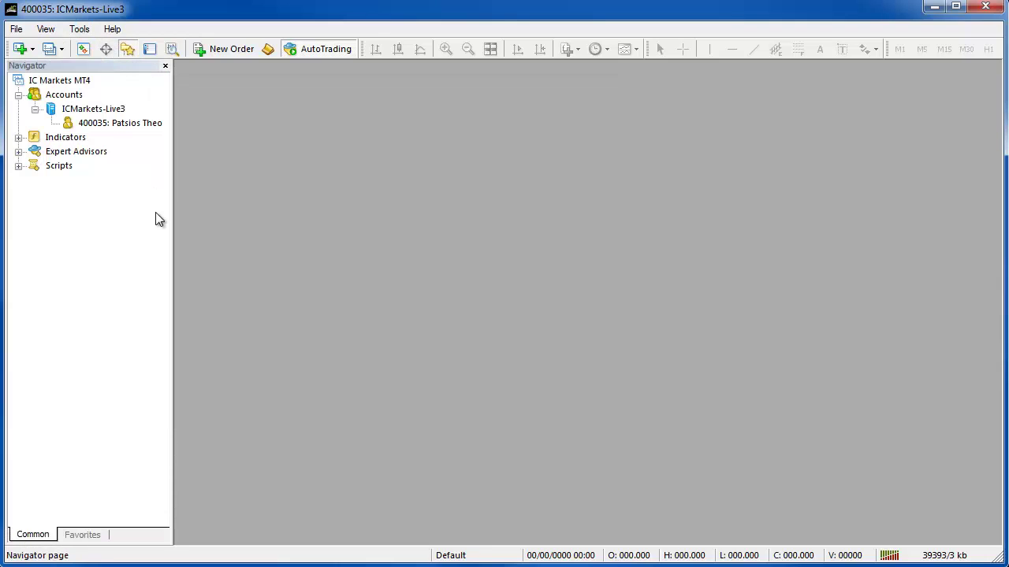
{"action": "left_click", "coordinate": [19, 138]}
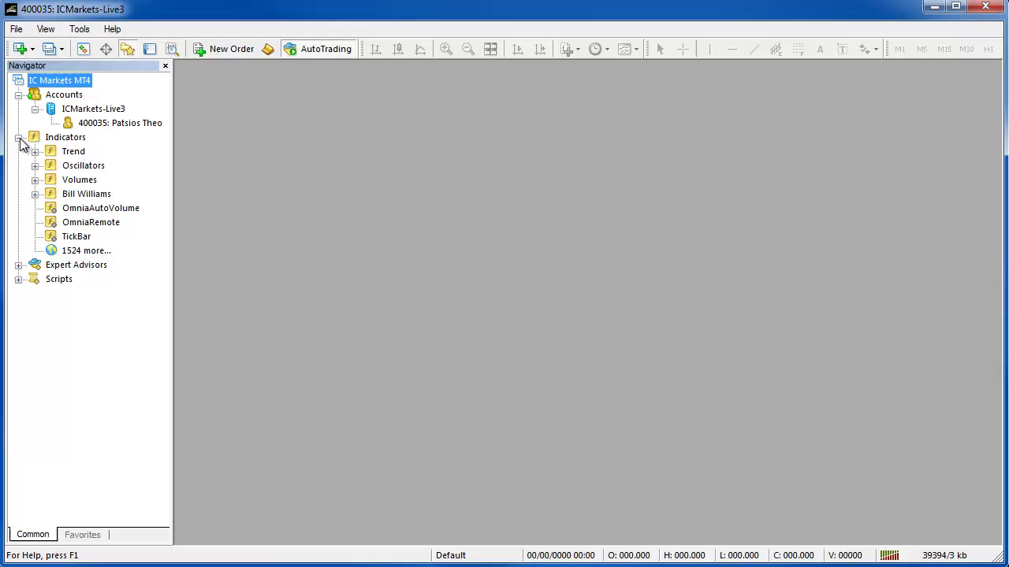
{"action": "right_click", "coordinate": [91, 223]}
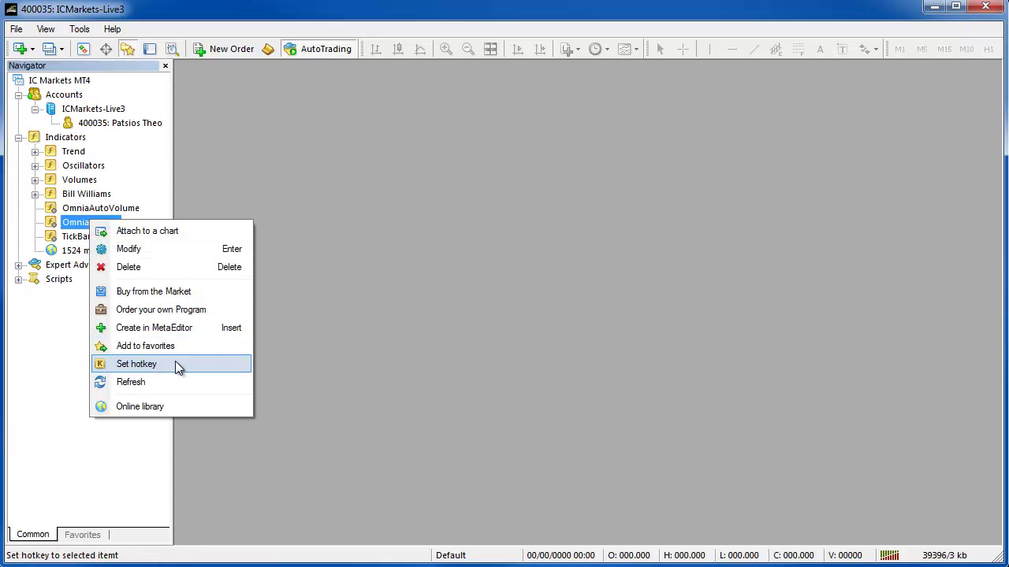
{"action": "left_click", "coordinate": [178, 381]}
Step: Point out OmniaAutoVolume, OmniaRemote and TickBar (Ovo version 207.002) in the indicator list
{"action": "left_click", "coordinate": [103, 209]}
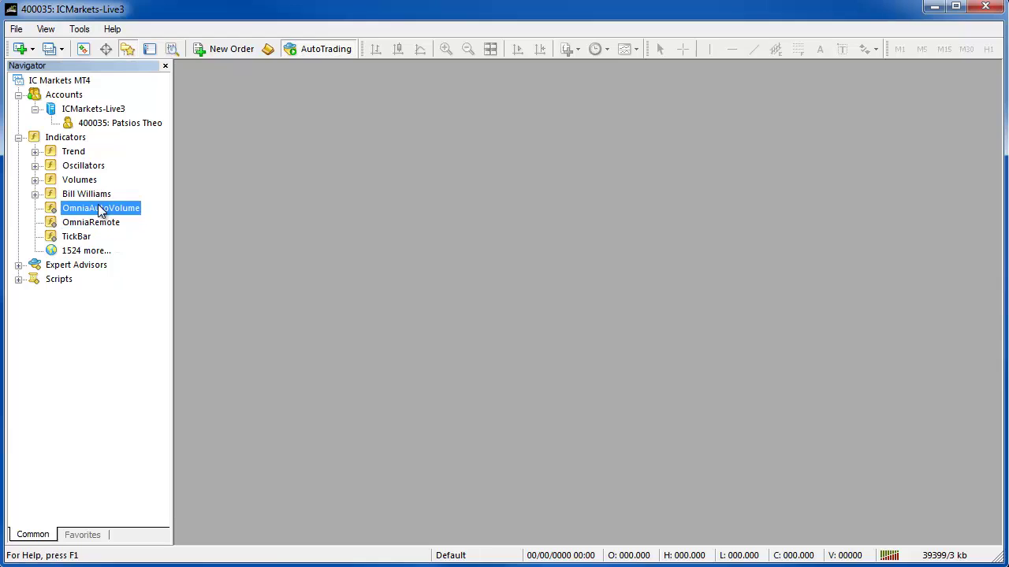
{"action": "left_click", "coordinate": [97, 221]}
{"action": "left_click", "coordinate": [79, 223]}
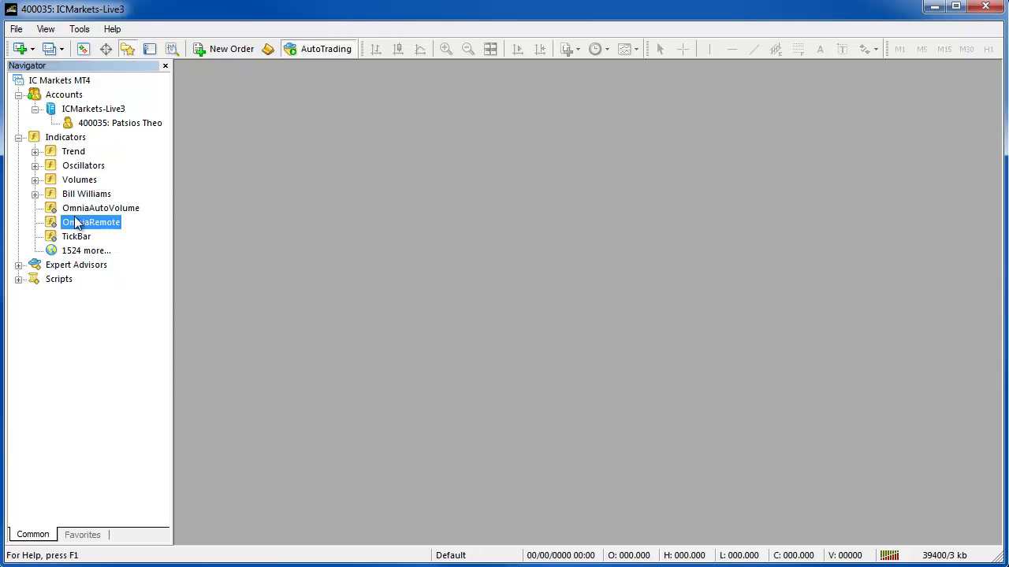
{"action": "left_click", "coordinate": [79, 210]}
{"action": "left_click", "coordinate": [82, 237]}
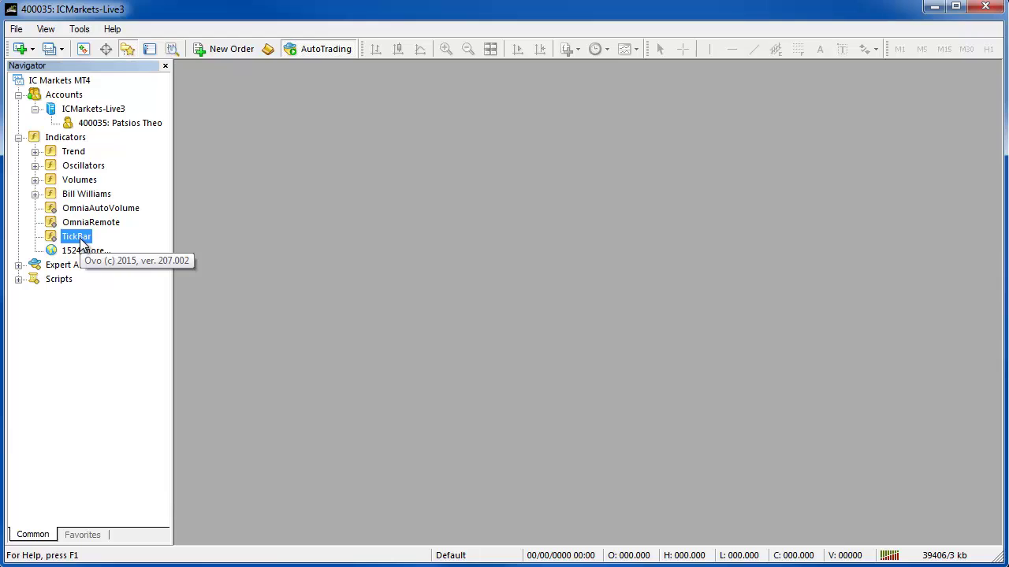
{"action": "left_click", "coordinate": [175, 246]}
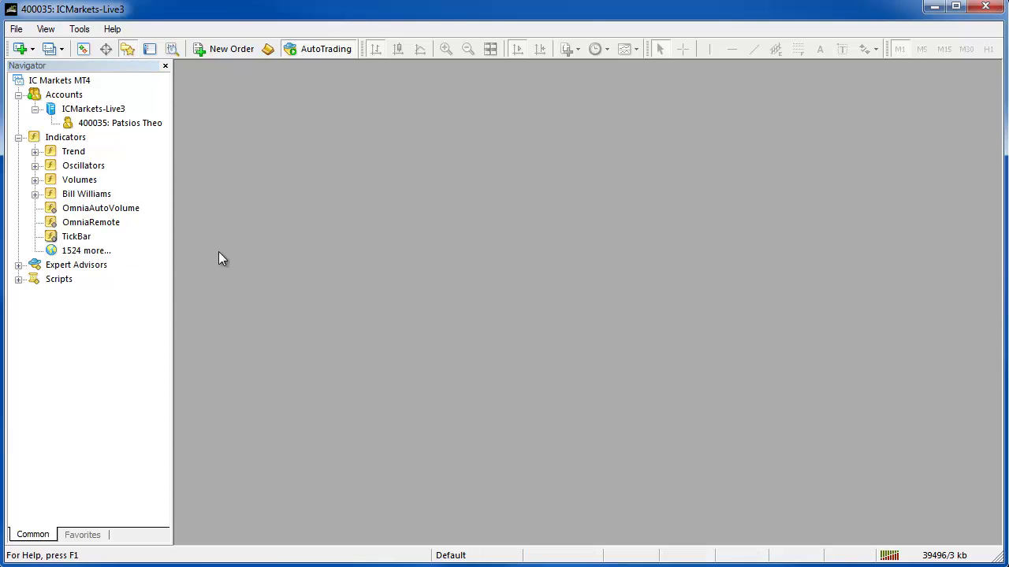
Step: In Tools > Options, check the Allow DLL imports setting on Expert Advisors
{"action": "left_click", "coordinate": [79, 30]}
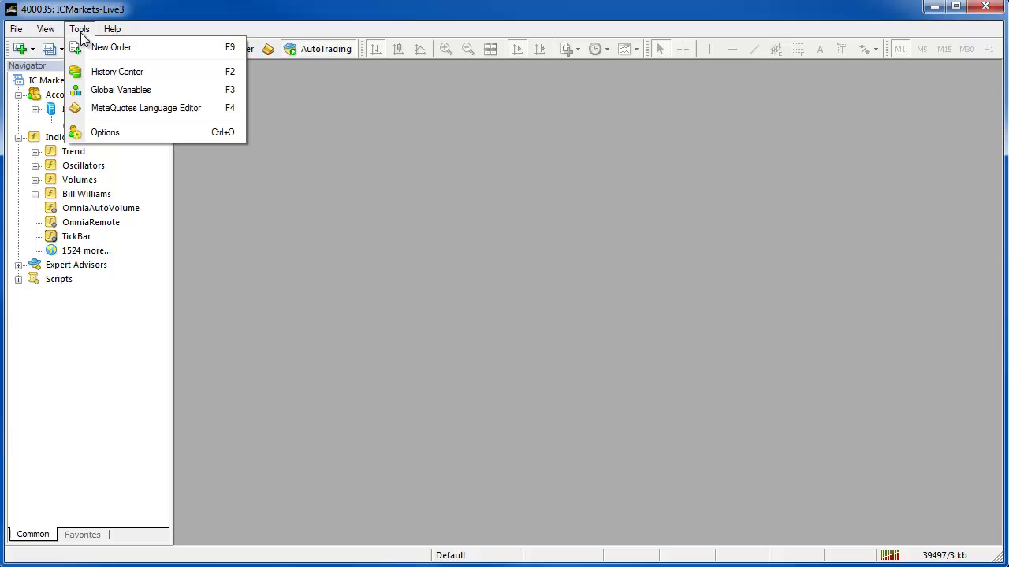
{"action": "left_click", "coordinate": [105, 131]}
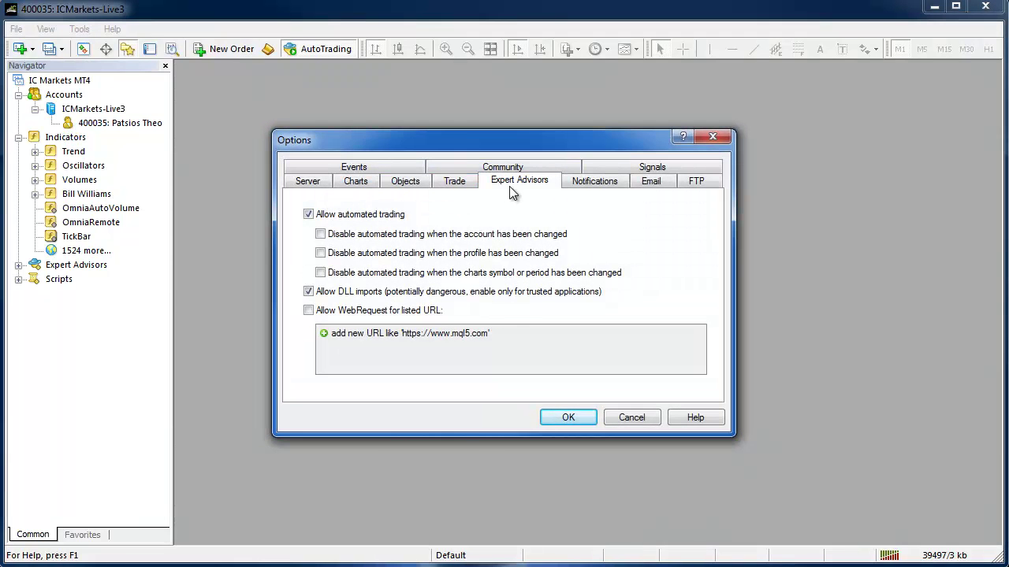
{"action": "left_click", "coordinate": [309, 292]}
{"action": "left_click", "coordinate": [309, 293]}
Step: On the Charts tab, confirm Max bars in chart is 380000
{"action": "left_click", "coordinate": [359, 183]}
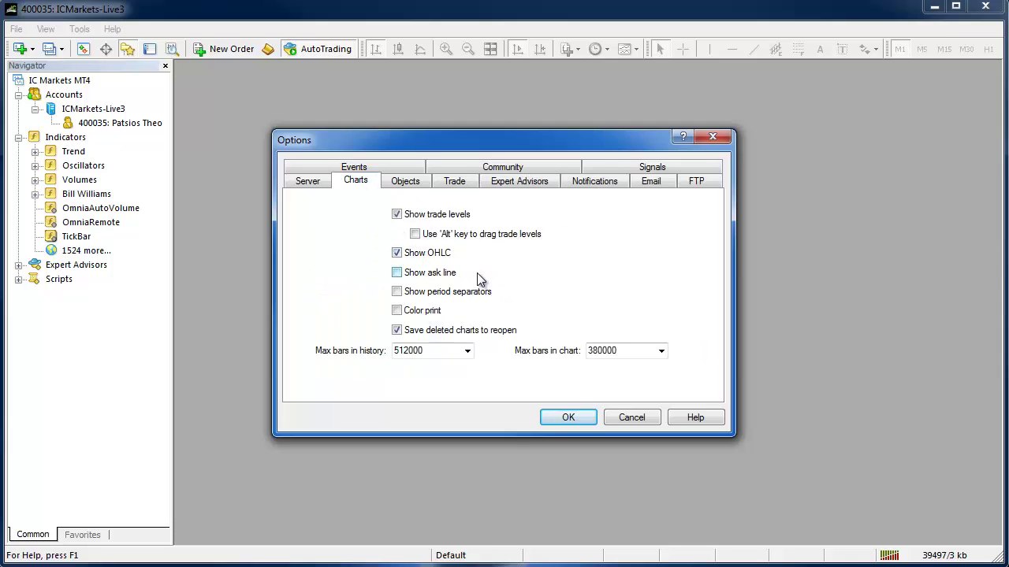
{"action": "double_click", "coordinate": [633, 350]}
{"action": "left_click", "coordinate": [630, 351]}
{"action": "left_click_drag", "start_coordinate": [626, 353], "coordinate": [583, 360]}
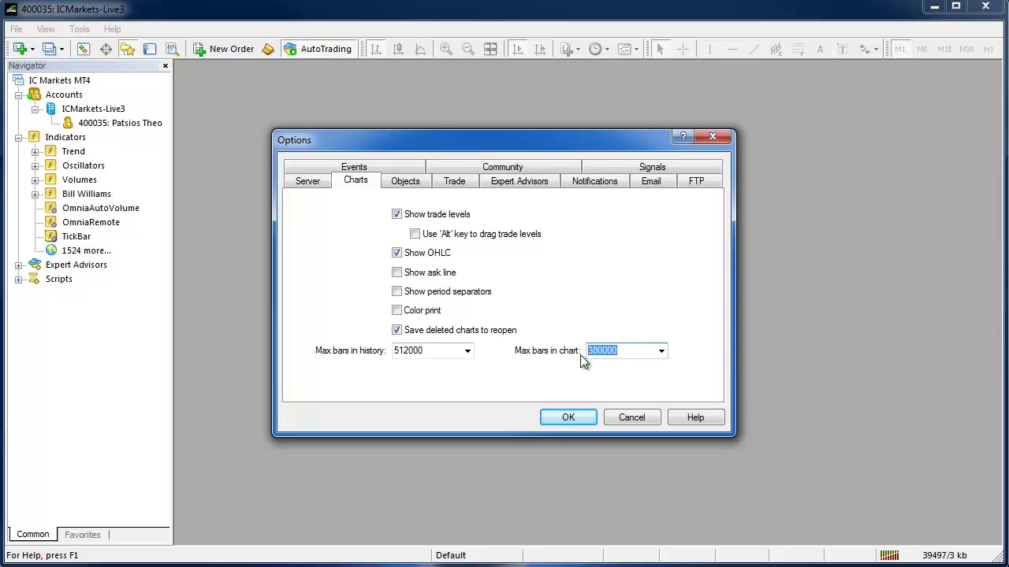
{"action": "left_click", "coordinate": [621, 355]}
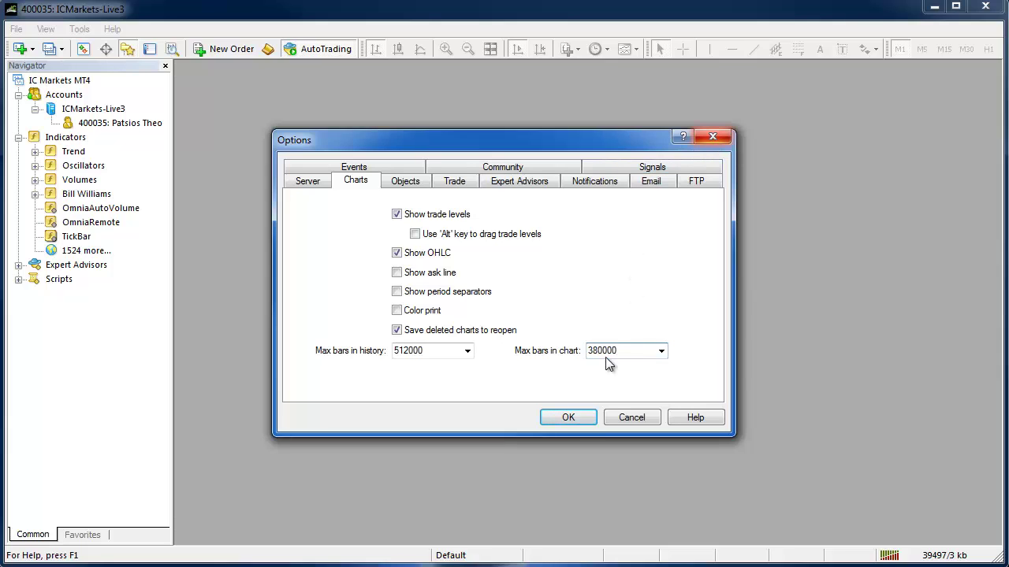
Step: Confirm the Options with OK and open a new EURUSD chart
{"action": "left_click", "coordinate": [567, 417]}
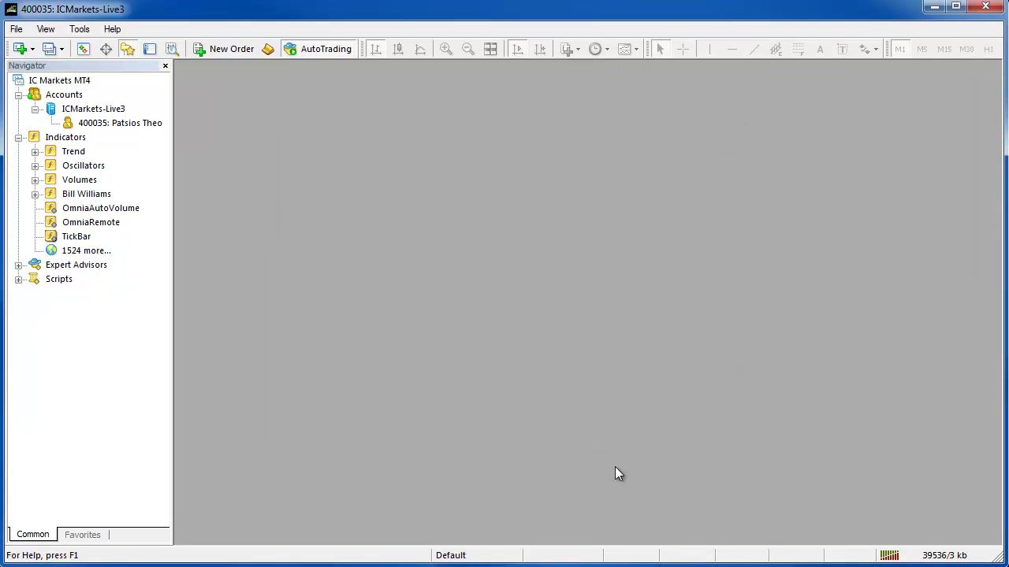
{"action": "left_click", "coordinate": [16, 28]}
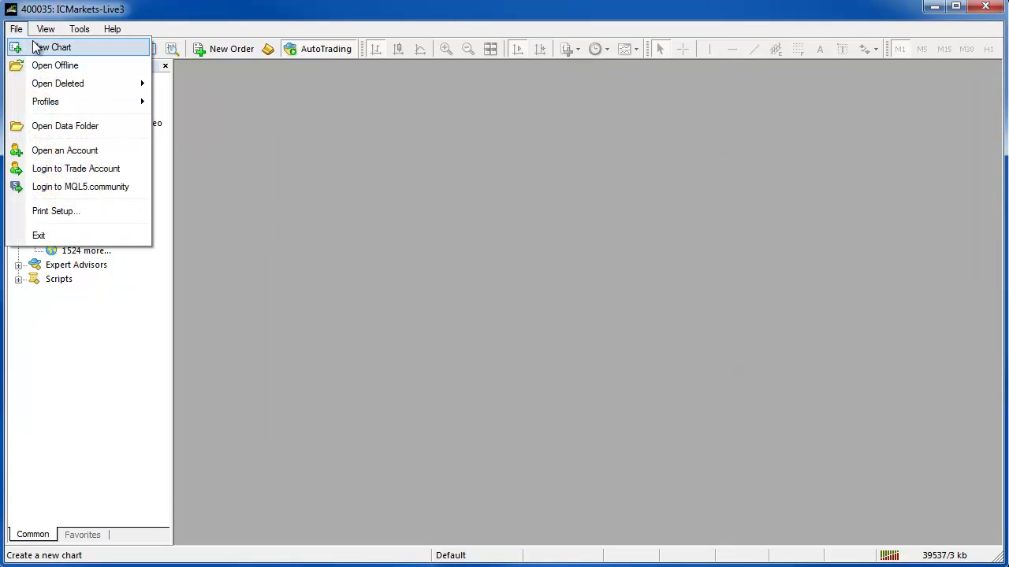
{"action": "left_click", "coordinate": [47, 46]}
{"action": "left_click", "coordinate": [75, 51]}
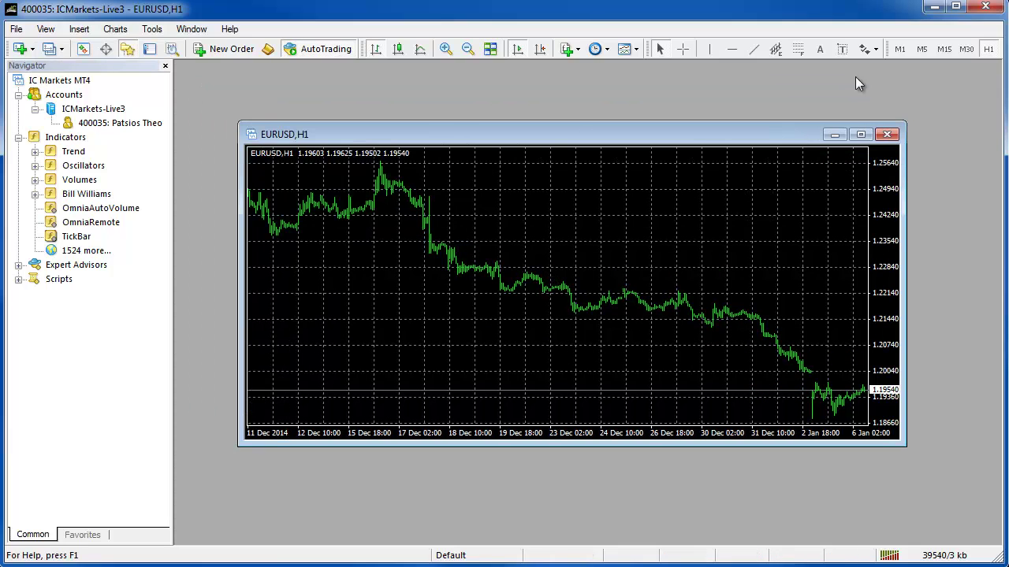
Step: Switch the EURUSD chart to the M1 timeframe and move its window slightly lower
{"action": "left_click", "coordinate": [967, 49]}
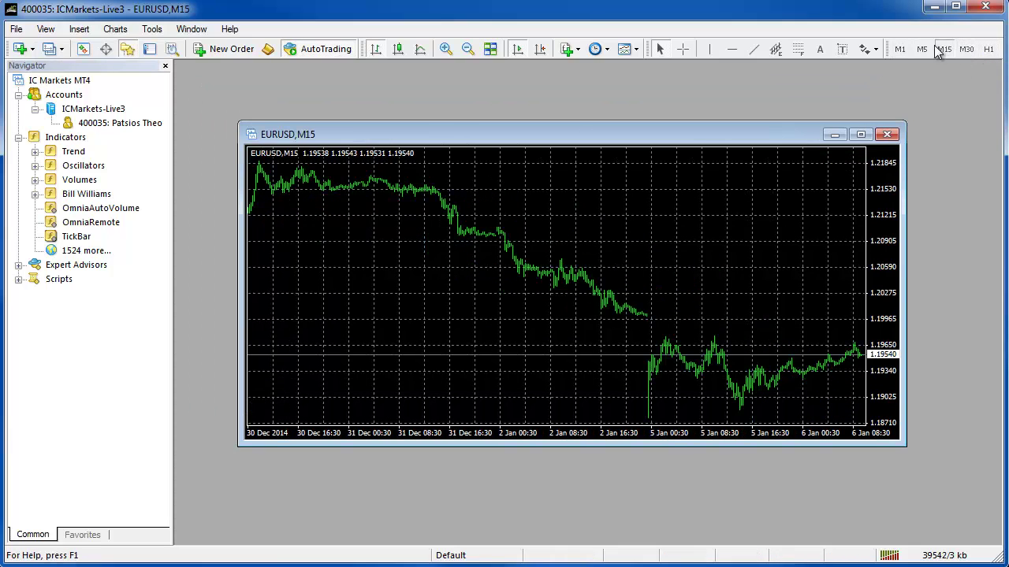
{"action": "left_click", "coordinate": [921, 49]}
{"action": "left_click", "coordinate": [919, 50]}
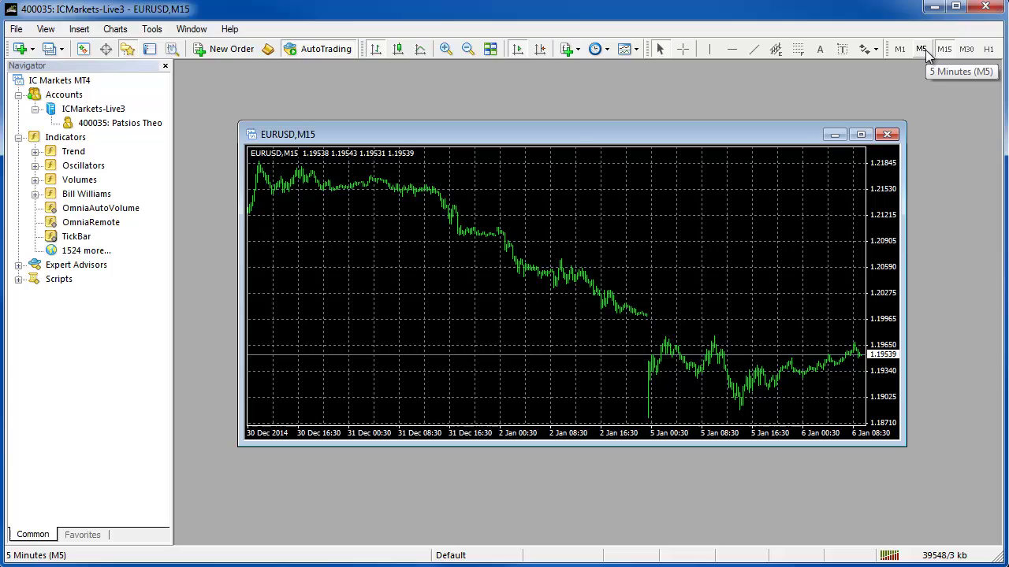
{"action": "left_click", "coordinate": [900, 49]}
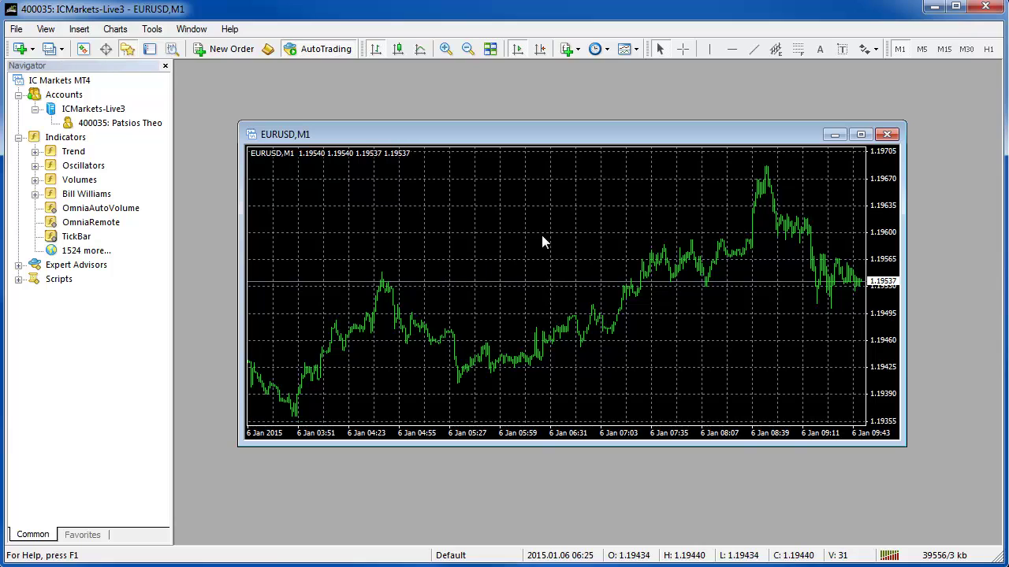
{"action": "left_click_drag", "start_coordinate": [515, 136], "coordinate": [515, 154]}
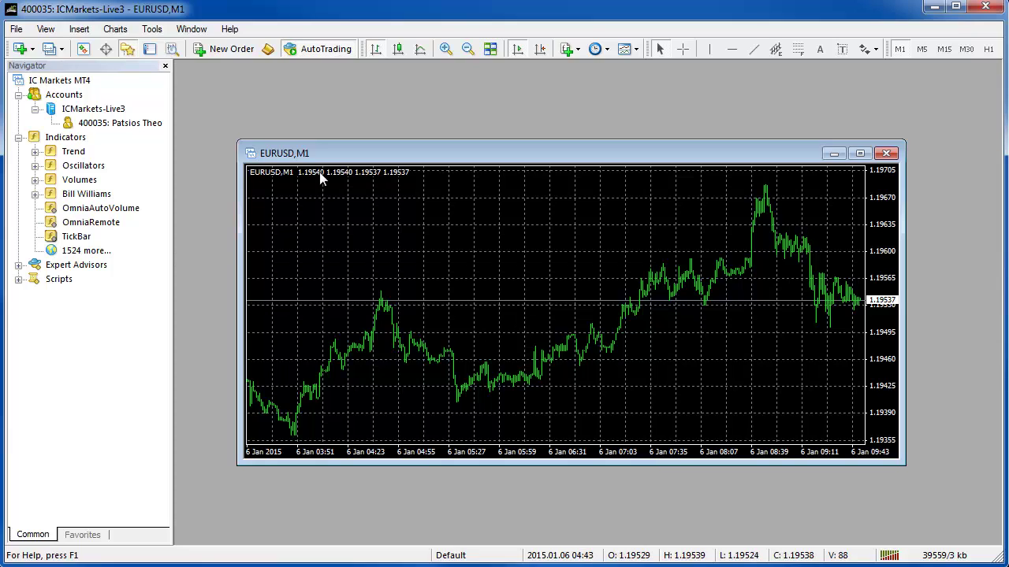
Step: Drag TickBar onto the EURUSD chart, keeping Allow DLL imports ticked on the Common tab
{"action": "left_click", "coordinate": [85, 237]}
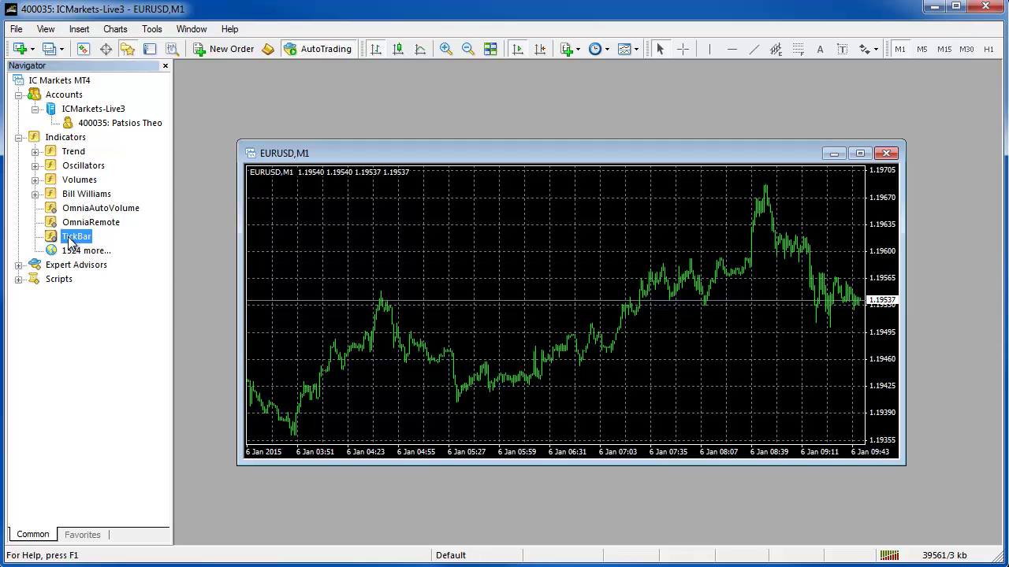
{"action": "left_click_drag", "start_coordinate": [71, 243], "coordinate": [444, 272]}
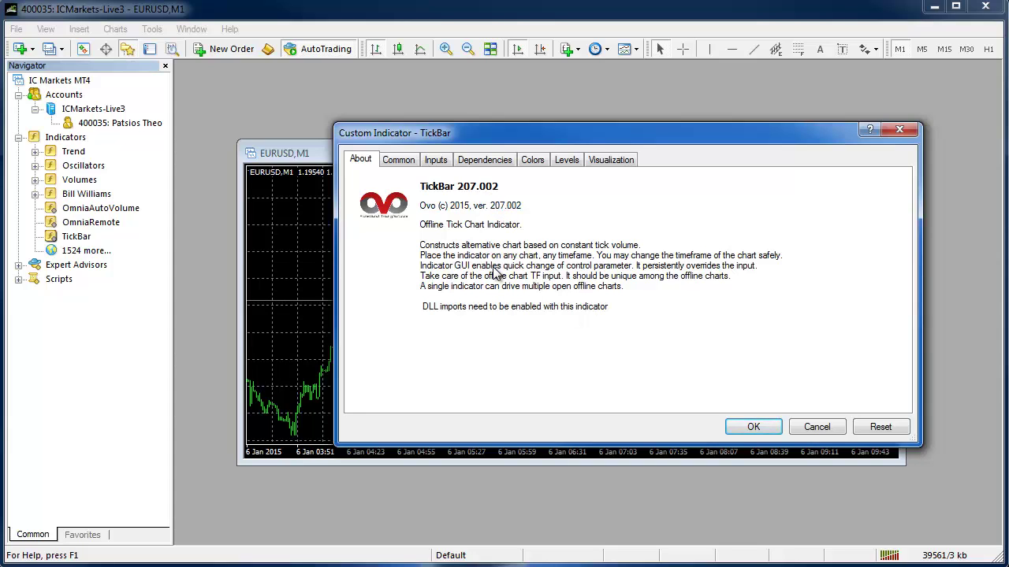
{"action": "left_click", "coordinate": [399, 160]}
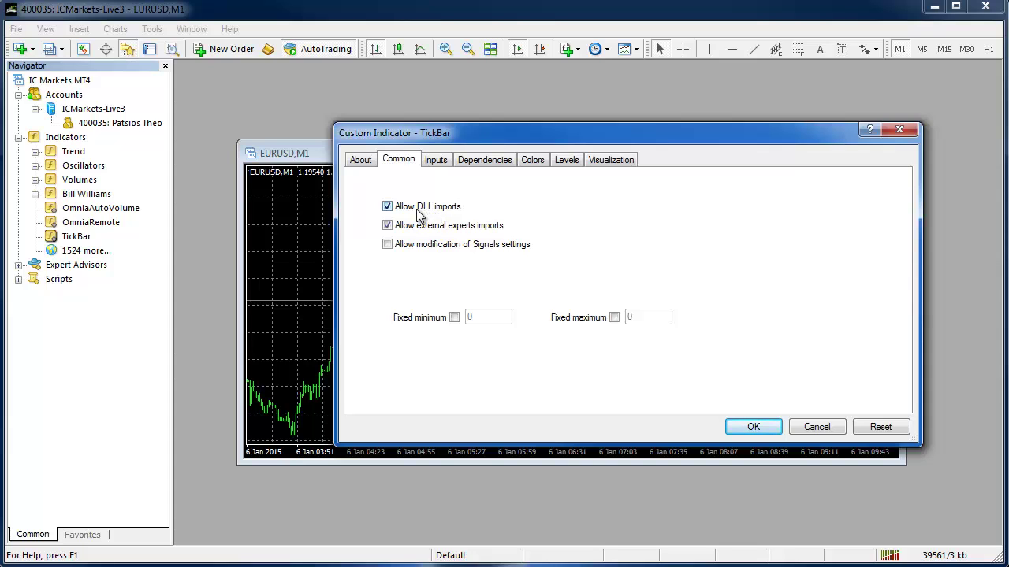
{"action": "left_click", "coordinate": [393, 209]}
{"action": "left_click", "coordinate": [391, 207]}
{"action": "left_click", "coordinate": [434, 160]}
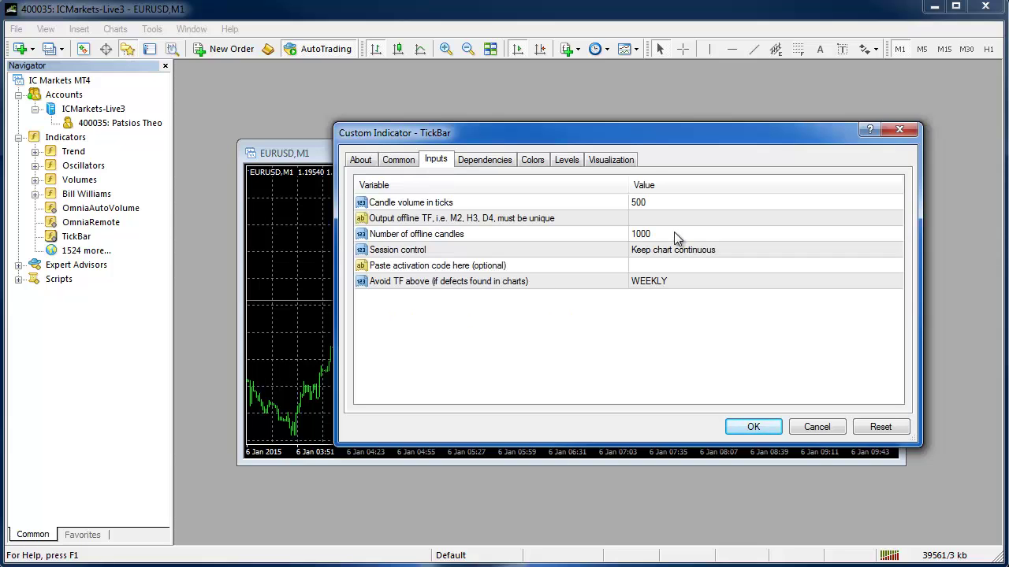
Step: Move the TickBar dialog aside, check Candle volume in ticks is 500, and start editing Output offline TF
{"action": "left_click_drag", "start_coordinate": [620, 154], "coordinate": [582, 170]}
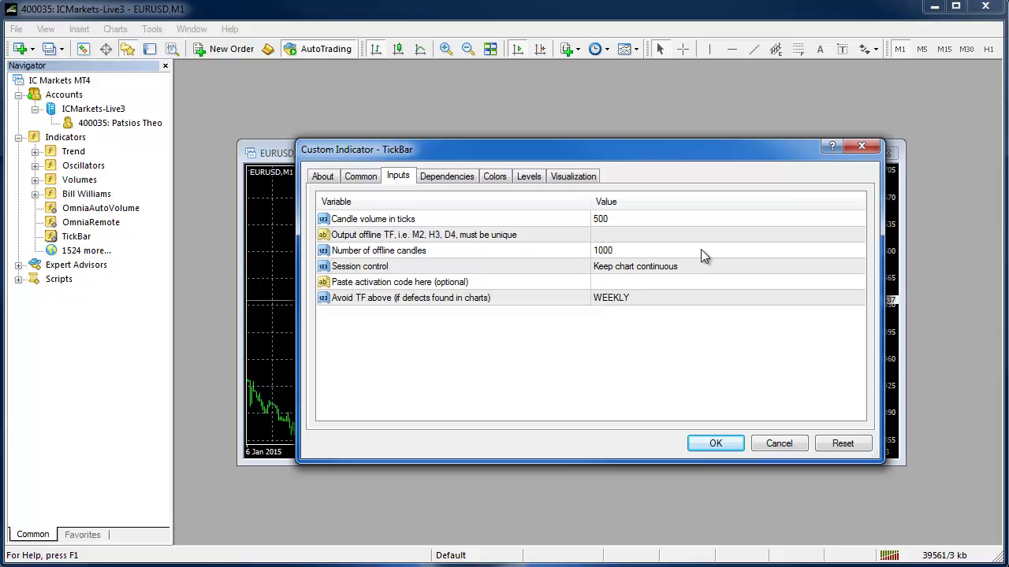
{"action": "left_click", "coordinate": [629, 222]}
{"action": "left_click", "coordinate": [612, 218]}
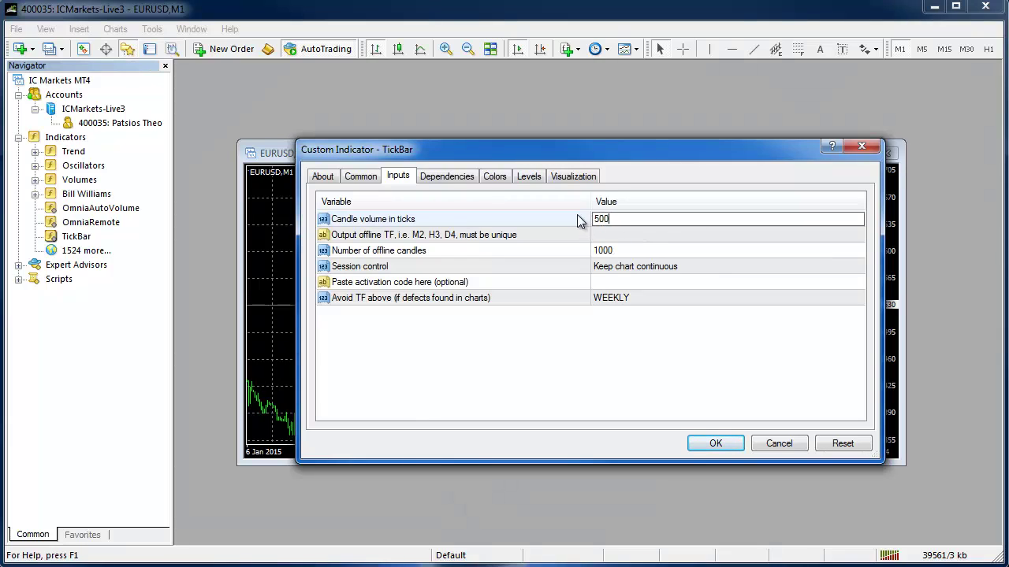
{"action": "left_click_drag", "start_coordinate": [613, 219], "coordinate": [496, 199]}
{"action": "left_click", "coordinate": [612, 235]}
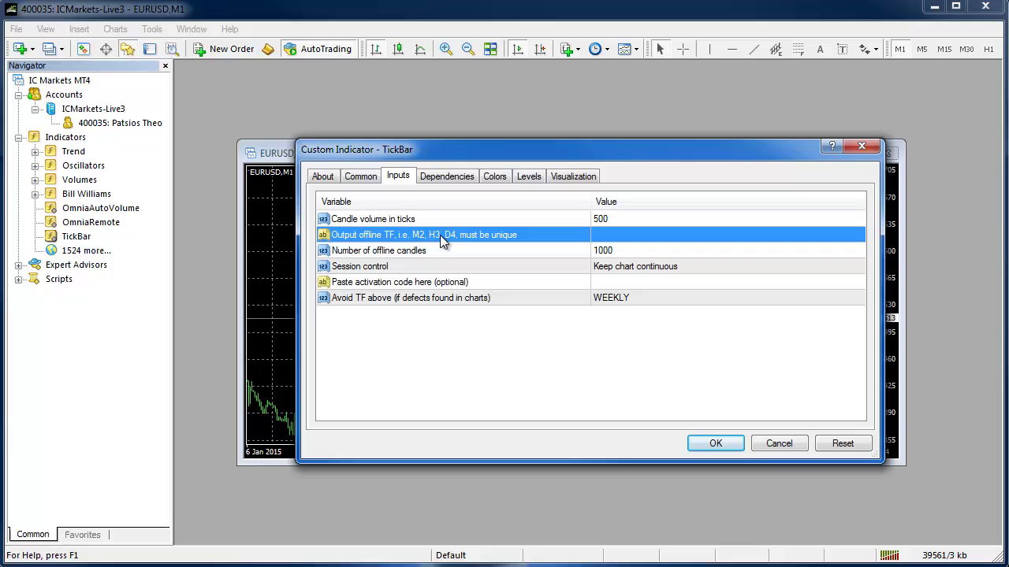
{"action": "left_click", "coordinate": [607, 237]}
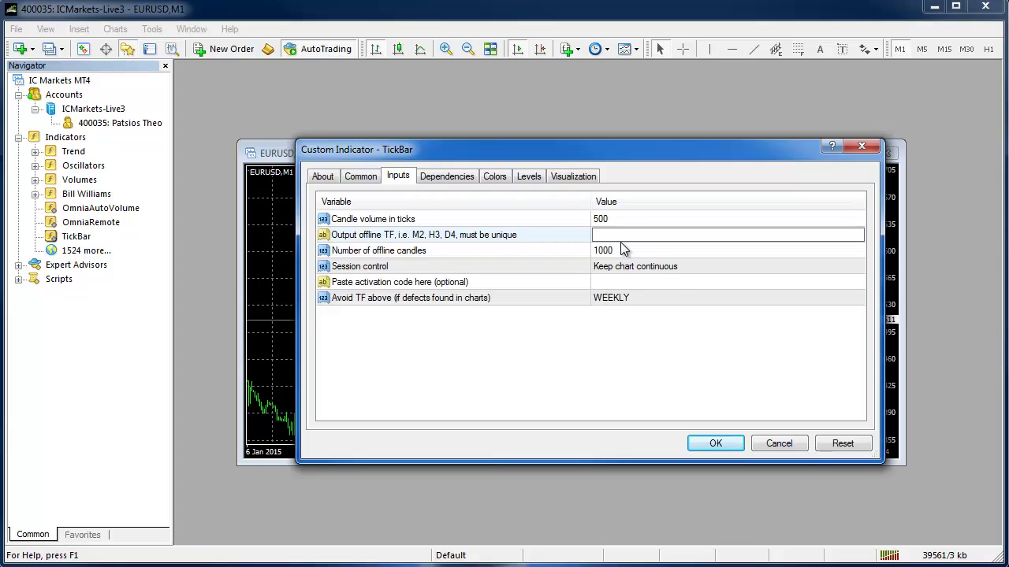
Step: Enter 500 as TickBar's Output offline TF value
{"action": "type", "text": "500"}
{"action": "type", "text": "H"}
{"action": "key", "text": "BackSpace"}
{"action": "left_click", "coordinate": [637, 234]}
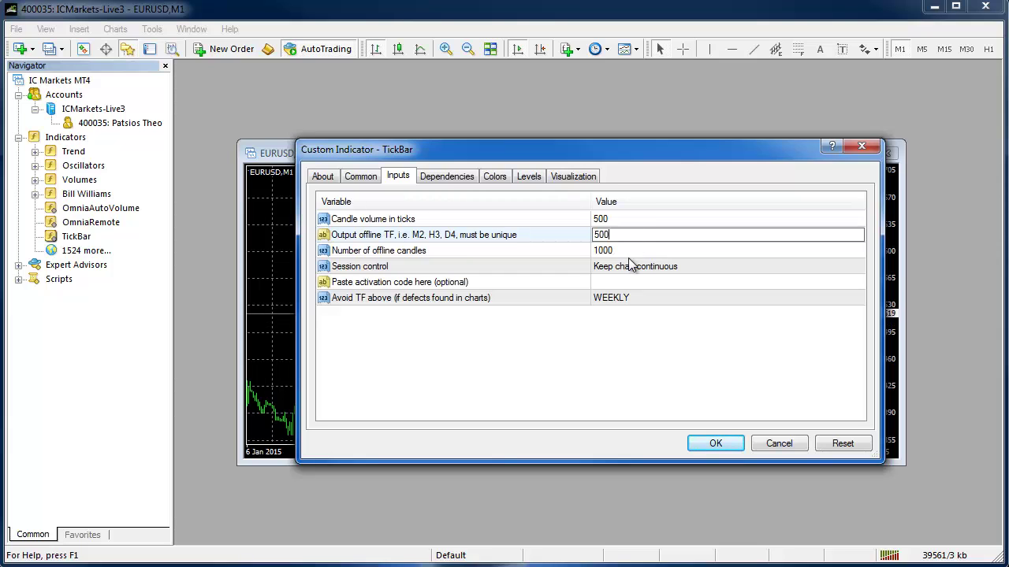
{"action": "key", "text": "Up"}
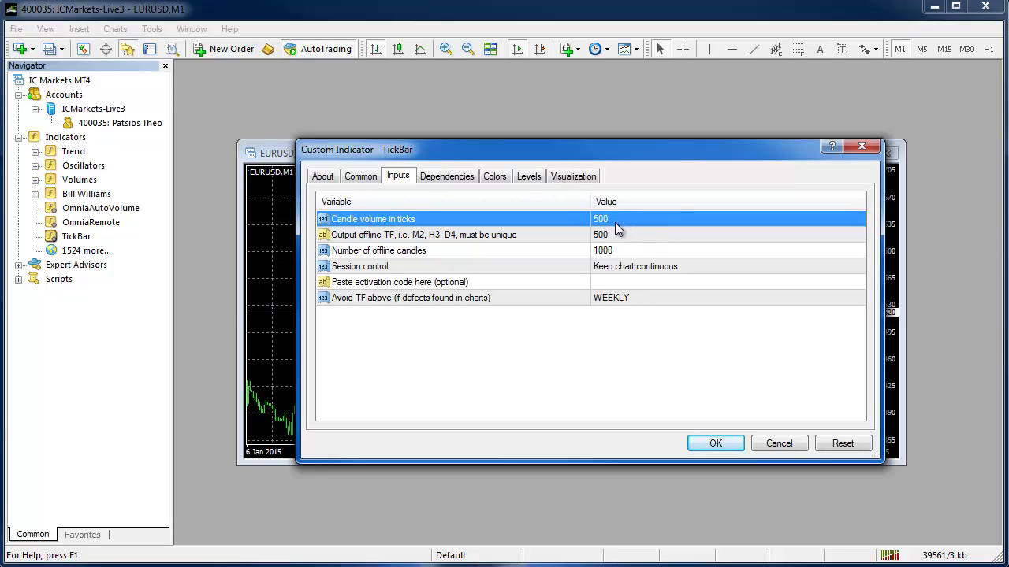
Step: Leave Number of offline candles at 1000
{"action": "left_click", "coordinate": [616, 250]}
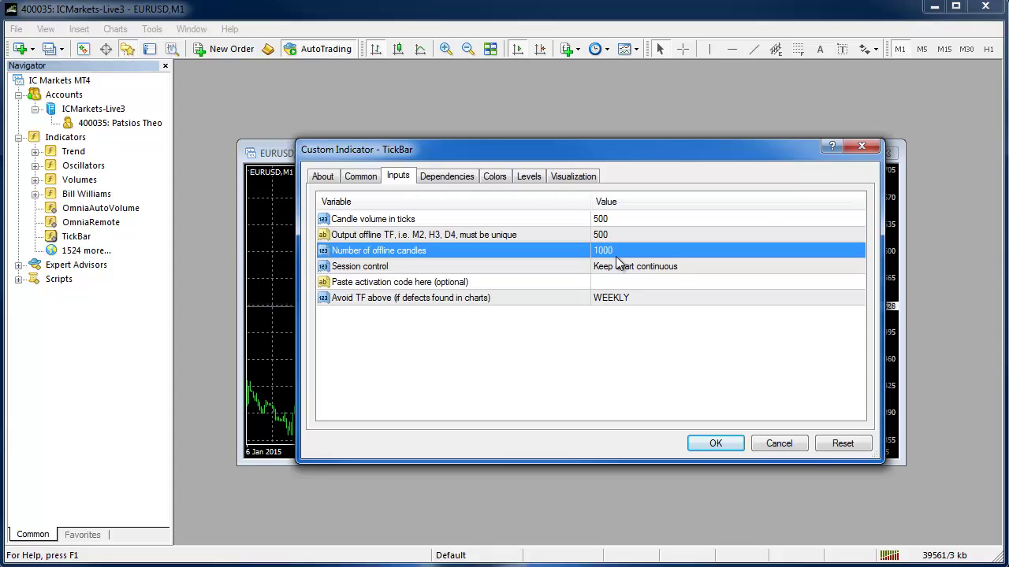
{"action": "left_click", "coordinate": [627, 248]}
{"action": "key", "text": "End"}
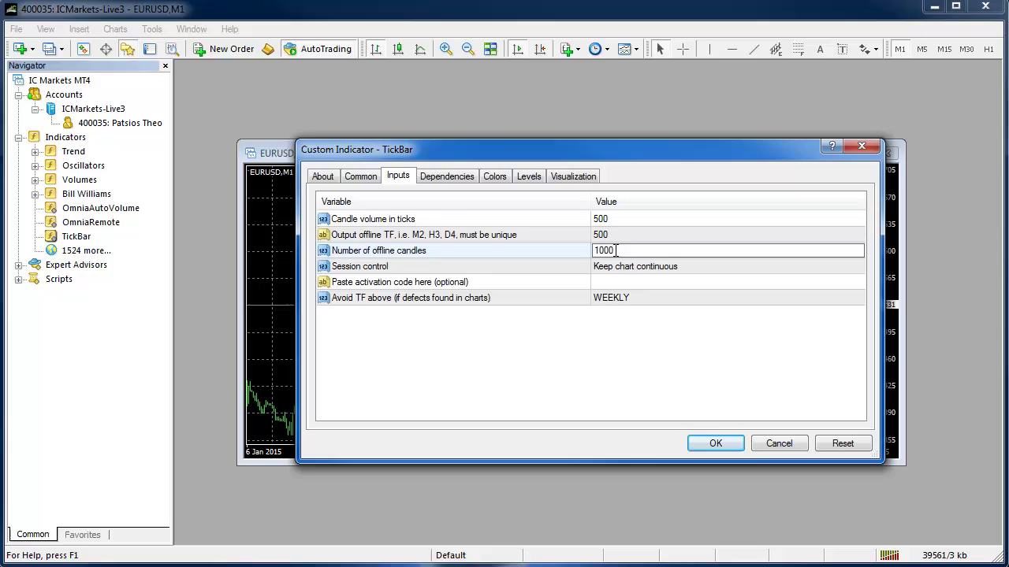
{"action": "left_click", "coordinate": [645, 266]}
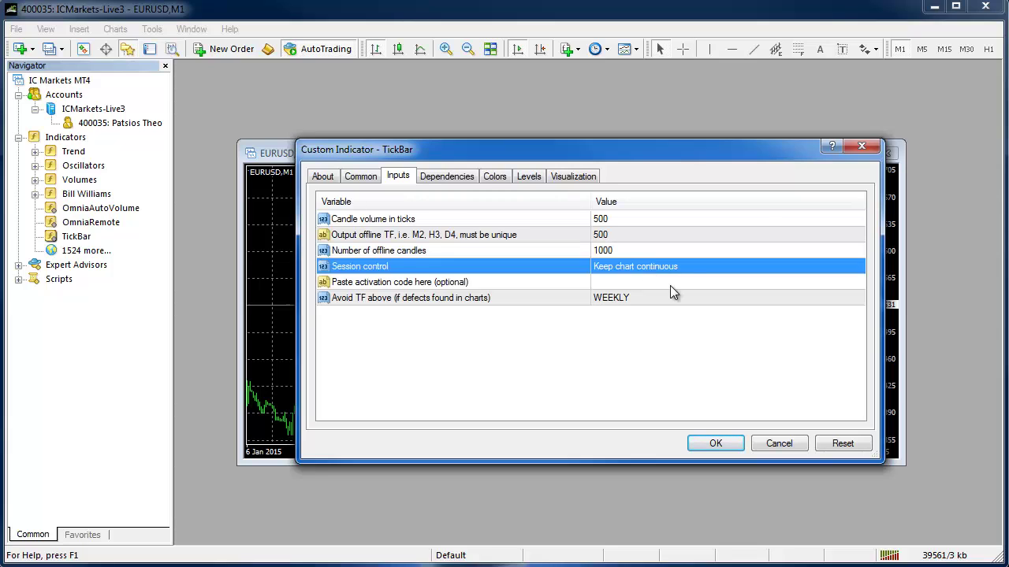
{"action": "left_click", "coordinate": [619, 249]}
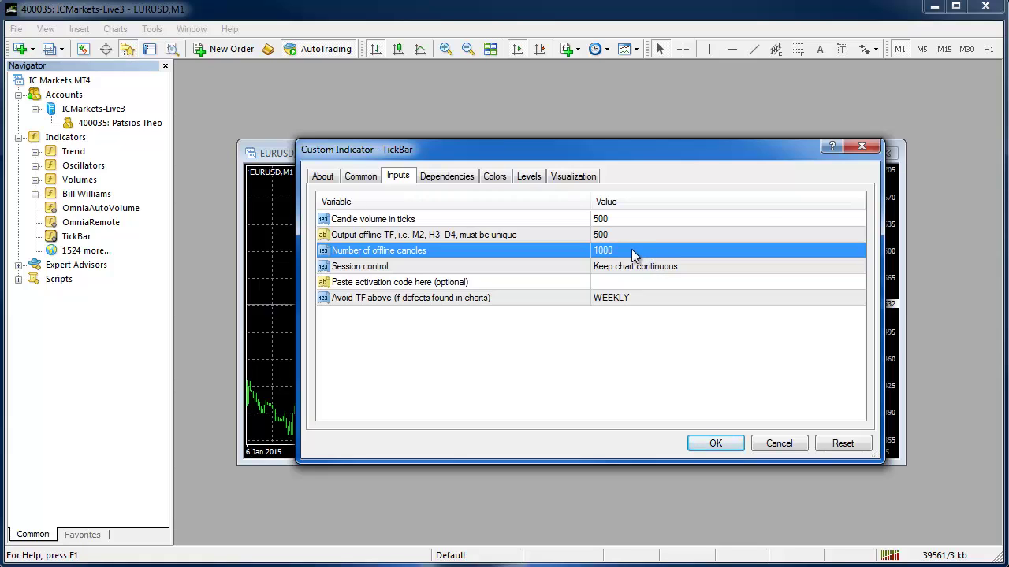
{"action": "left_click", "coordinate": [631, 249]}
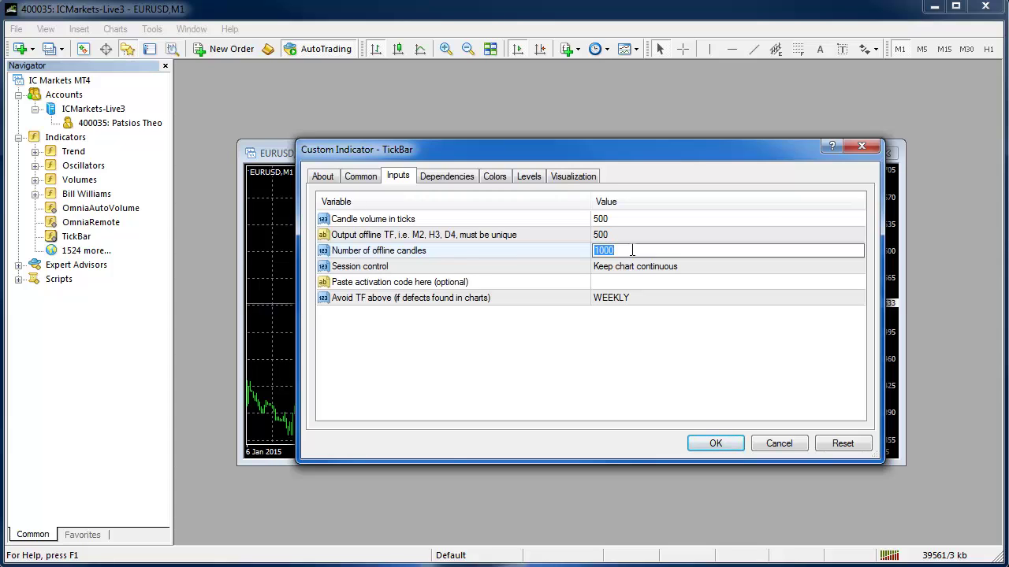
{"action": "left_click", "coordinate": [652, 269]}
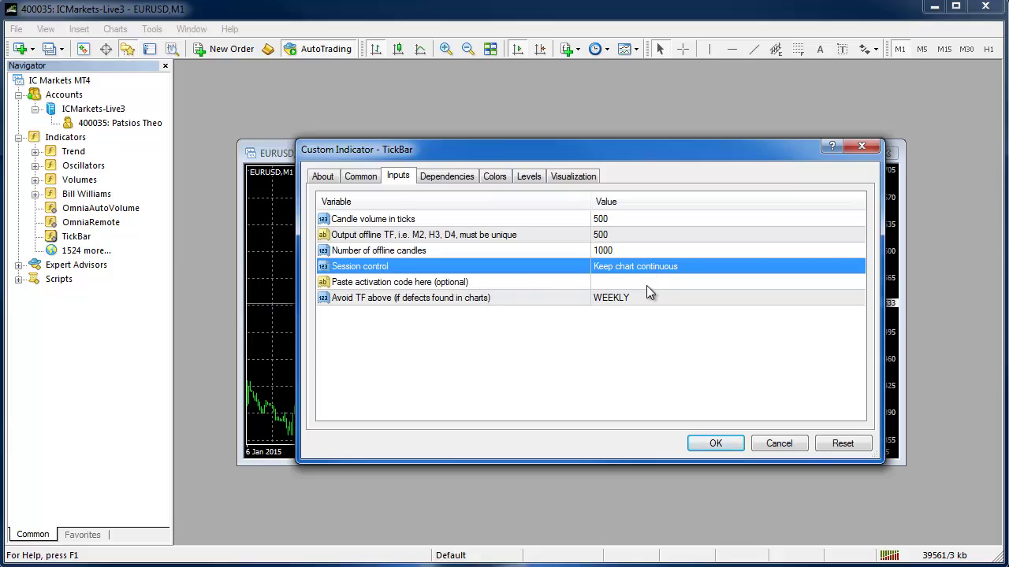
Step: Keep Session control on 'Keep chart continuous' and switch to the Word letter holding the activation key
{"action": "left_click", "coordinate": [654, 267]}
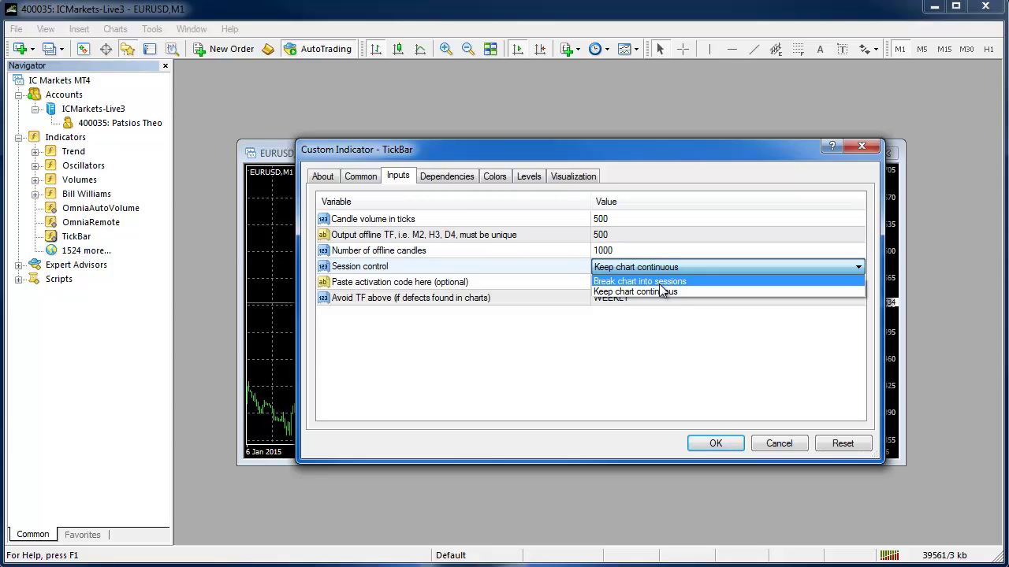
{"action": "left_click", "coordinate": [674, 292]}
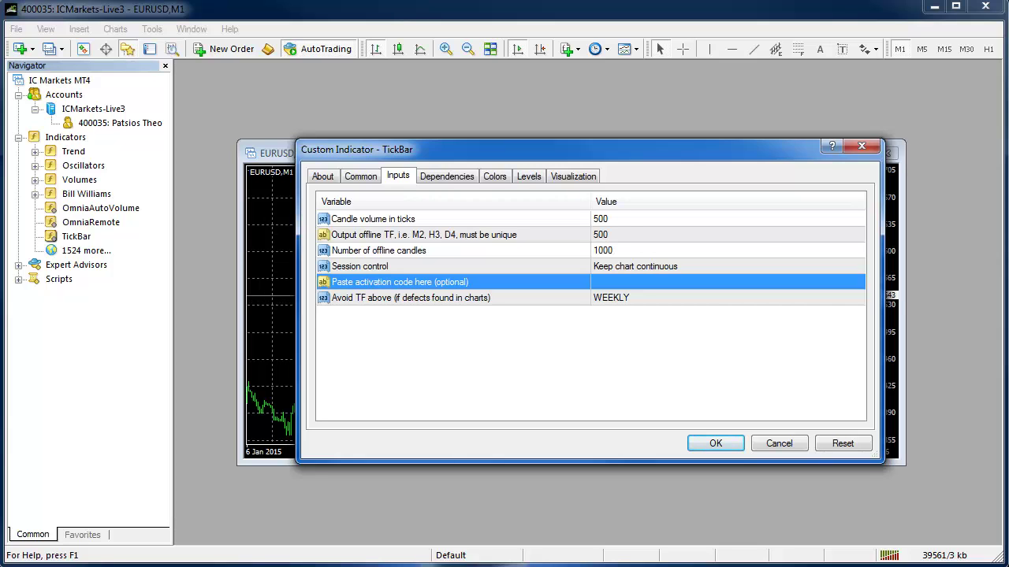
{"action": "key", "text": "alt+Tab"}
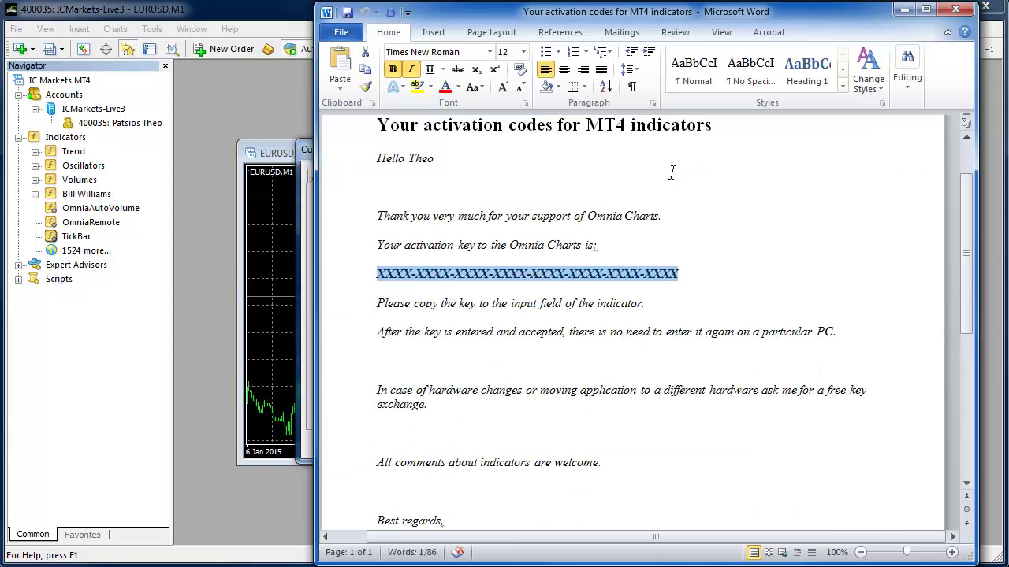
Step: Copy the Omnia Charts activation key line in Word, then minimize Word
{"action": "left_click", "coordinate": [386, 272]}
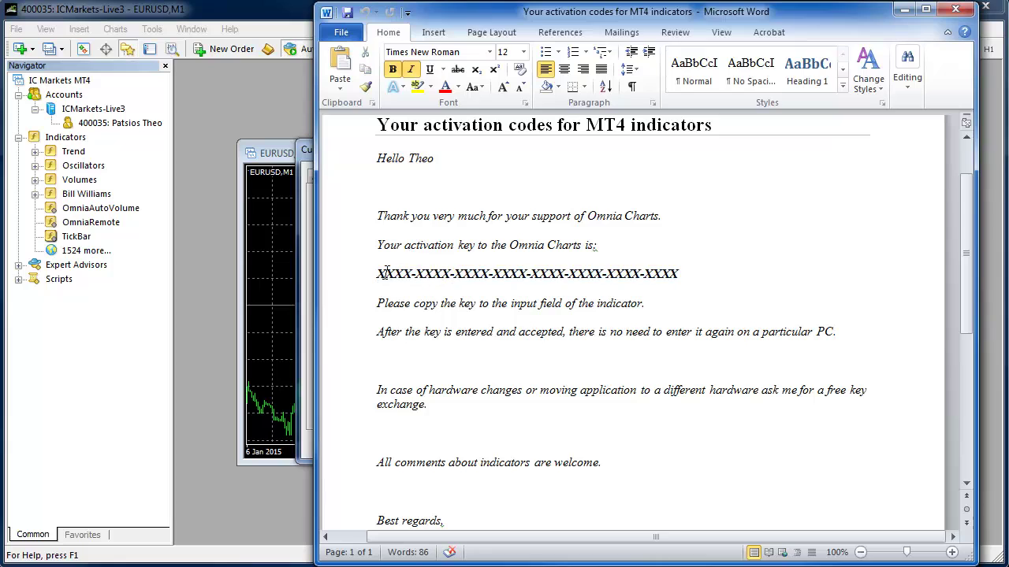
{"action": "left_click_drag", "start_coordinate": [379, 273], "coordinate": [696, 272]}
{"action": "left_click", "coordinate": [667, 272]}
{"action": "left_click_drag", "start_coordinate": [380, 273], "coordinate": [678, 272]}
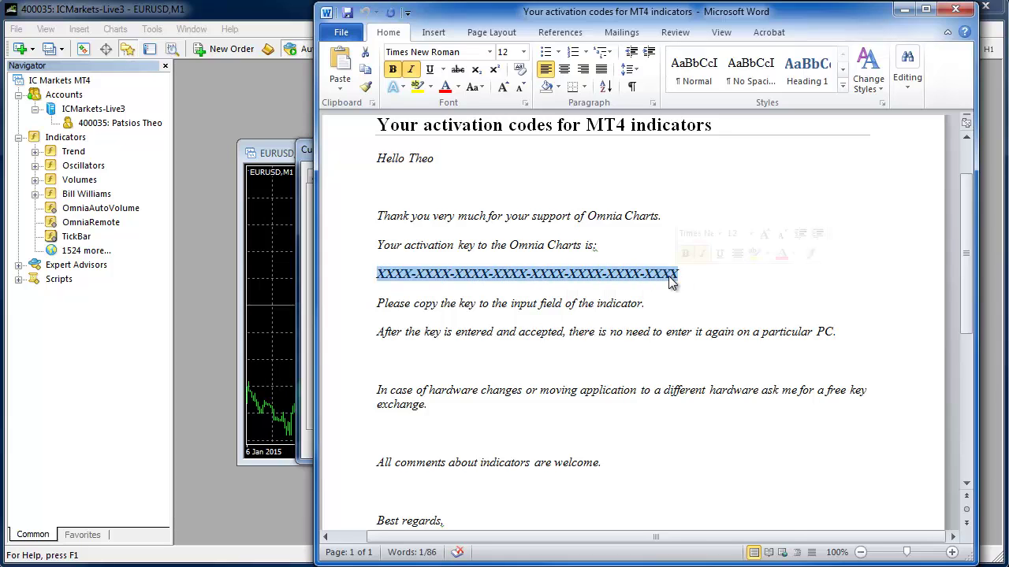
{"action": "right_click", "coordinate": [672, 282]}
{"action": "left_click", "coordinate": [705, 303]}
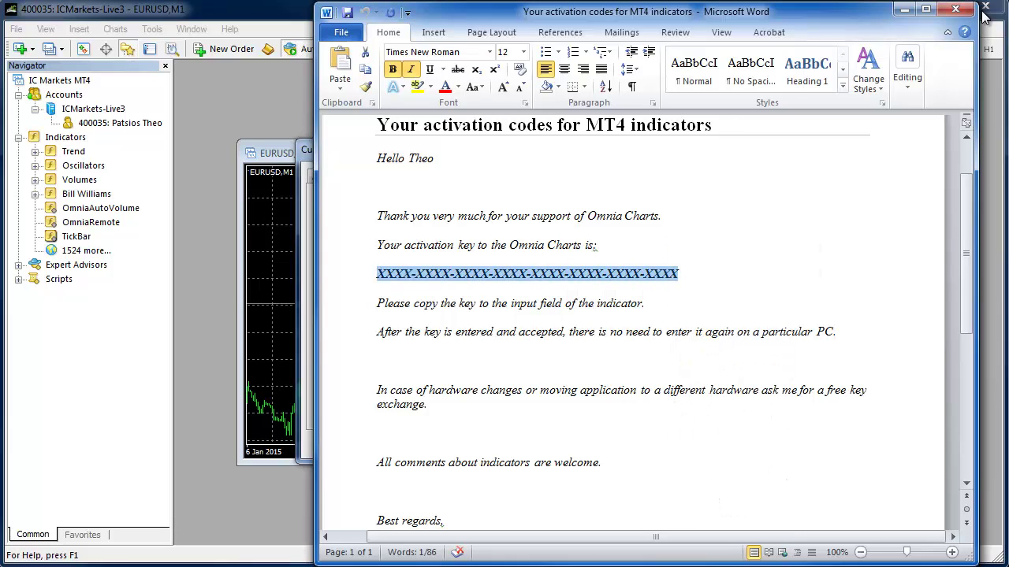
{"action": "left_click", "coordinate": [908, 18]}
Step: Paste the activation key into TickBar's activation code input, then erase it, leaving Avoid TF above at WEEKLY
{"action": "left_click", "coordinate": [641, 282]}
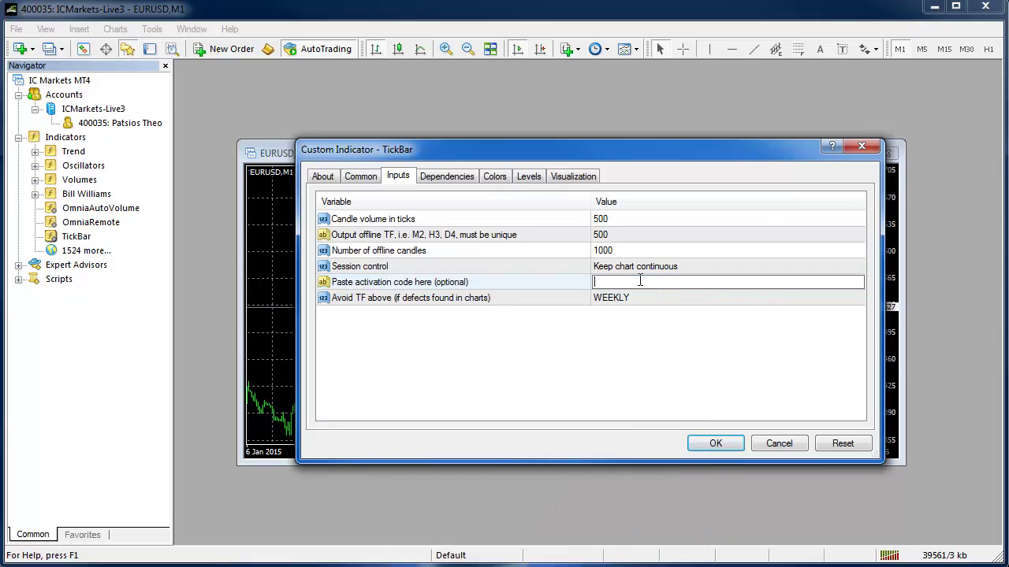
{"action": "right_click", "coordinate": [640, 281]}
{"action": "left_click", "coordinate": [672, 289]}
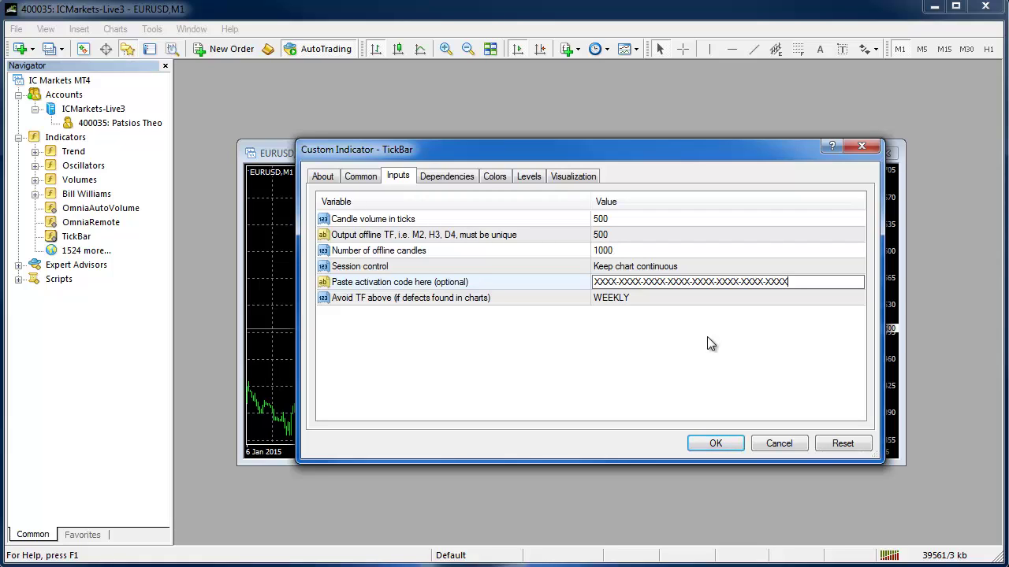
{"action": "key", "text": "BackSpace"}
{"action": "key", "text": "BackSpace"}
{"action": "key", "text": "BackSpace"}
{"action": "key", "text": "BackSpace"}
{"action": "key", "text": "BackSpace"}
{"action": "key", "text": "BackSpace"}
{"action": "key", "text": "BackSpace"}
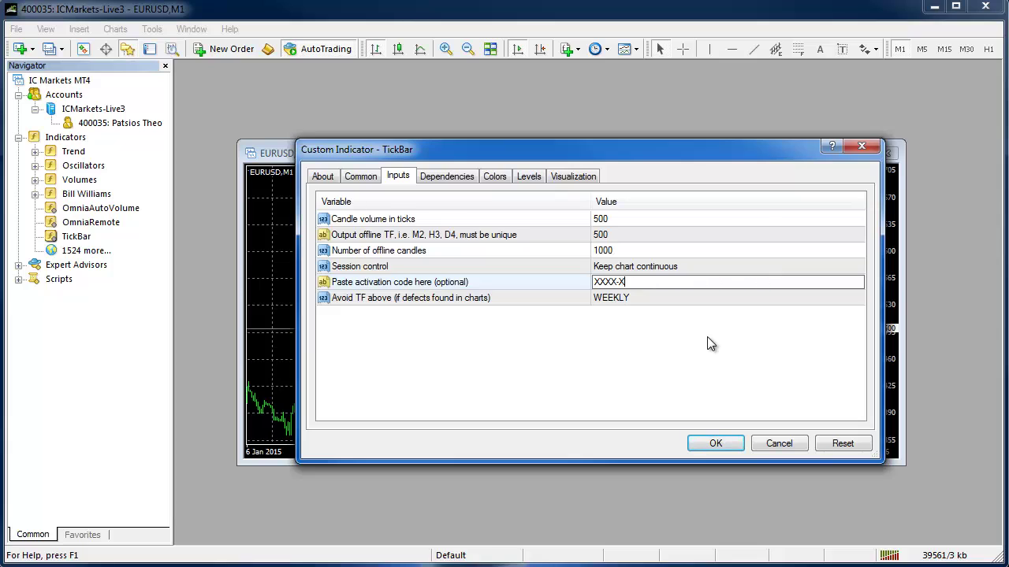
{"action": "key", "text": "BackSpace"}
{"action": "key", "text": "BackSpace"}
{"action": "key", "text": "BackSpace"}
{"action": "left_click", "coordinate": [483, 298]}
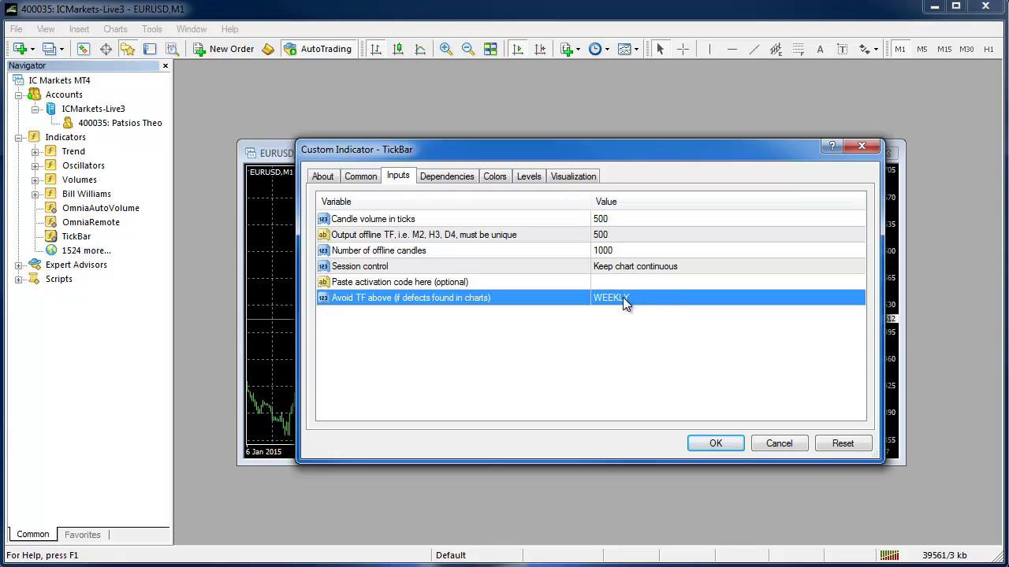
{"action": "left_click", "coordinate": [648, 406]}
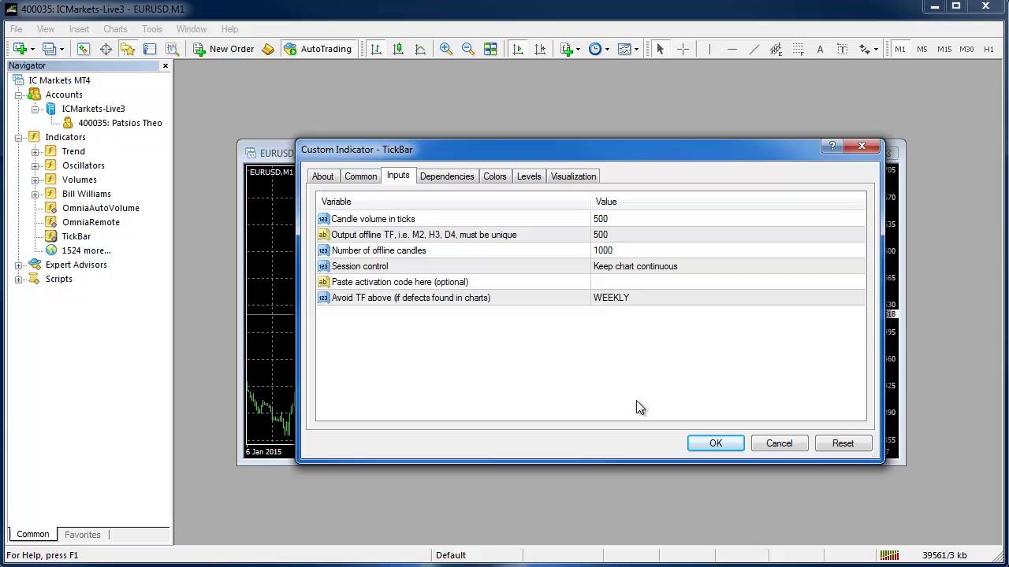
Step: Attach the 500-tick TickBar to the EURUSD M1 chart and nudge the chart window up
{"action": "left_click", "coordinate": [714, 442]}
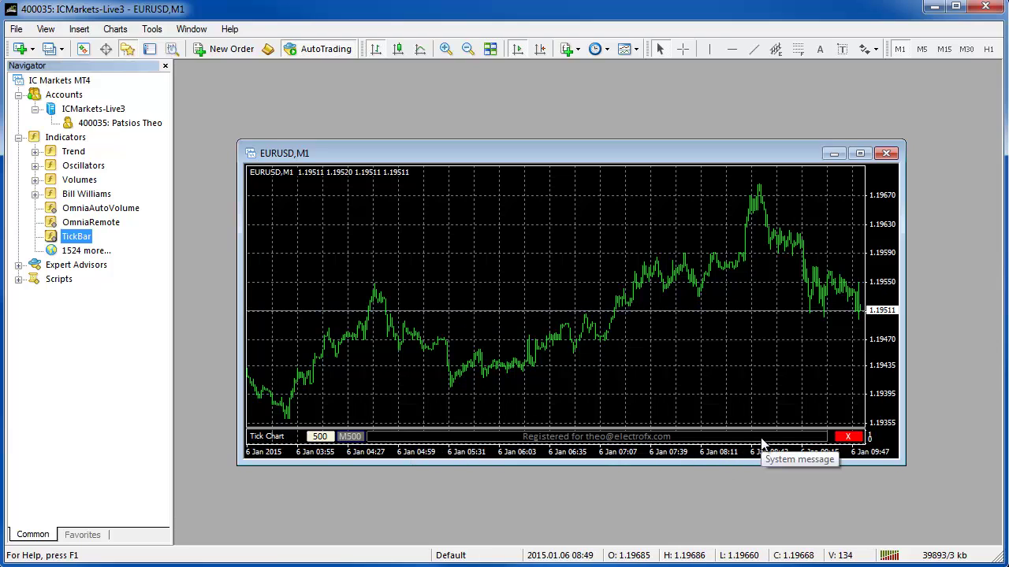
{"action": "left_click_drag", "start_coordinate": [550, 148], "coordinate": [548, 129]}
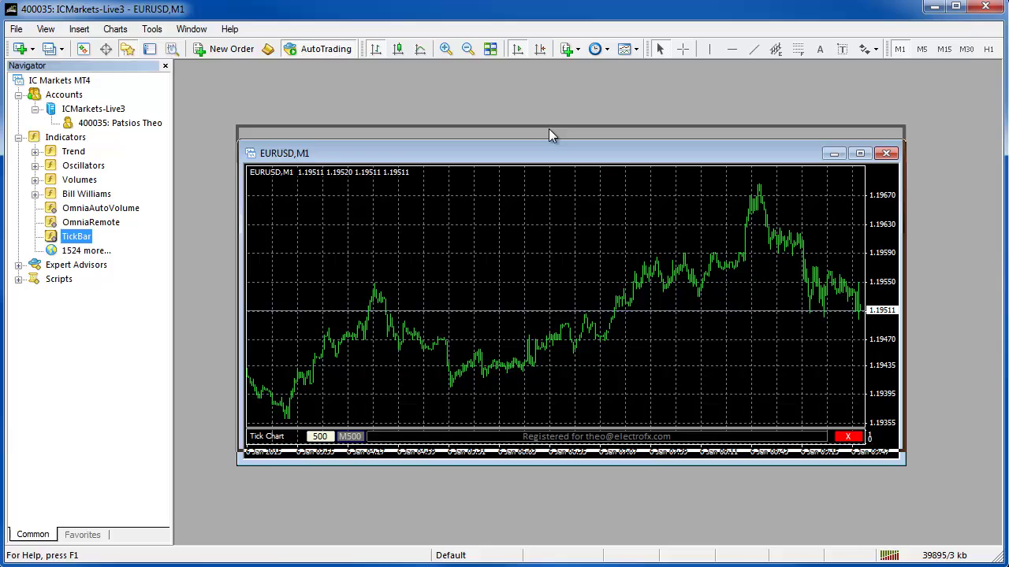
{"action": "left_click", "coordinate": [596, 342]}
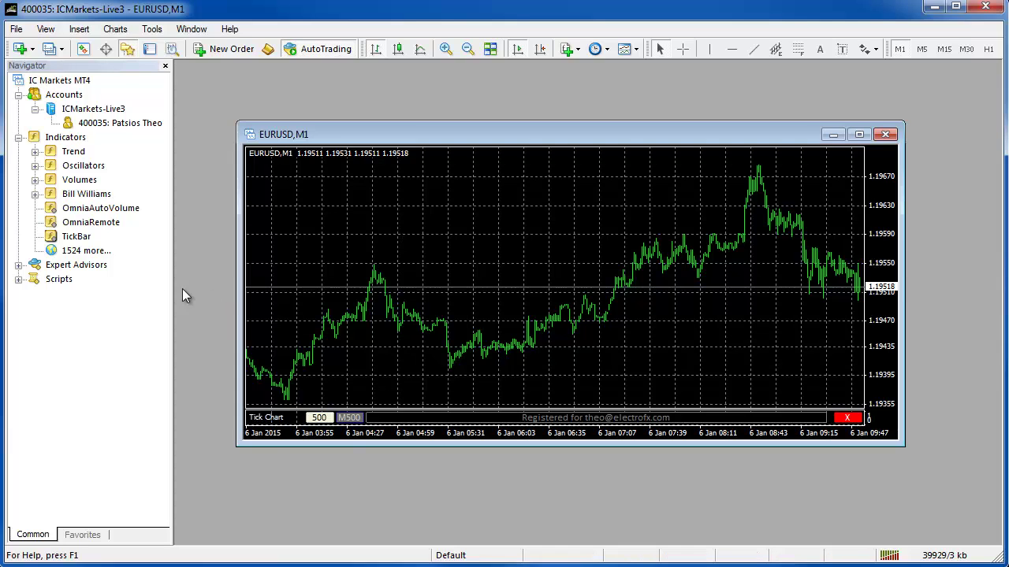
Step: Drop a second TickBar on the chart with candle volume 1000 and offline timeframe 1000
{"action": "left_click_drag", "start_coordinate": [75, 240], "coordinate": [582, 266]}
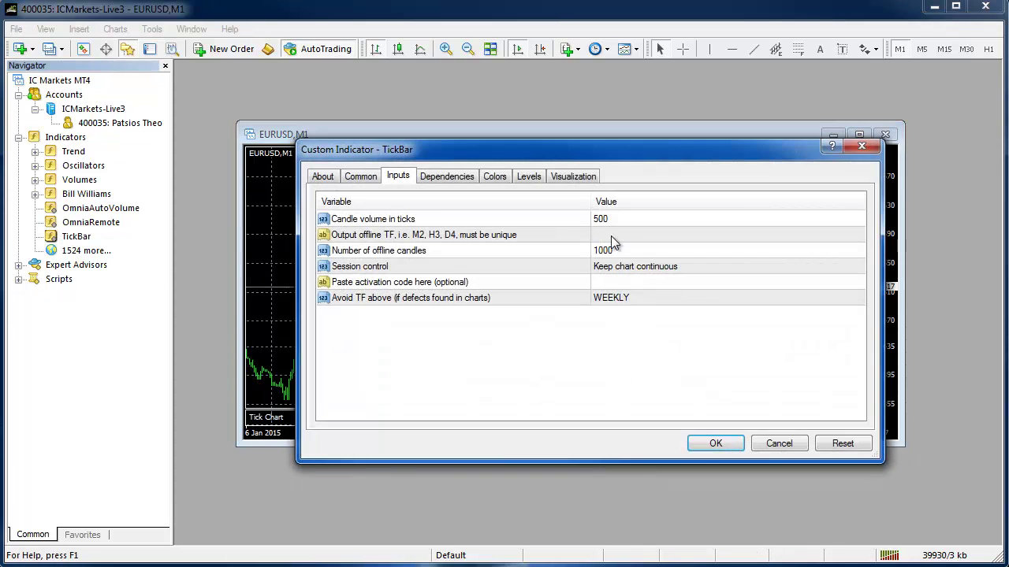
{"action": "left_click", "coordinate": [622, 219]}
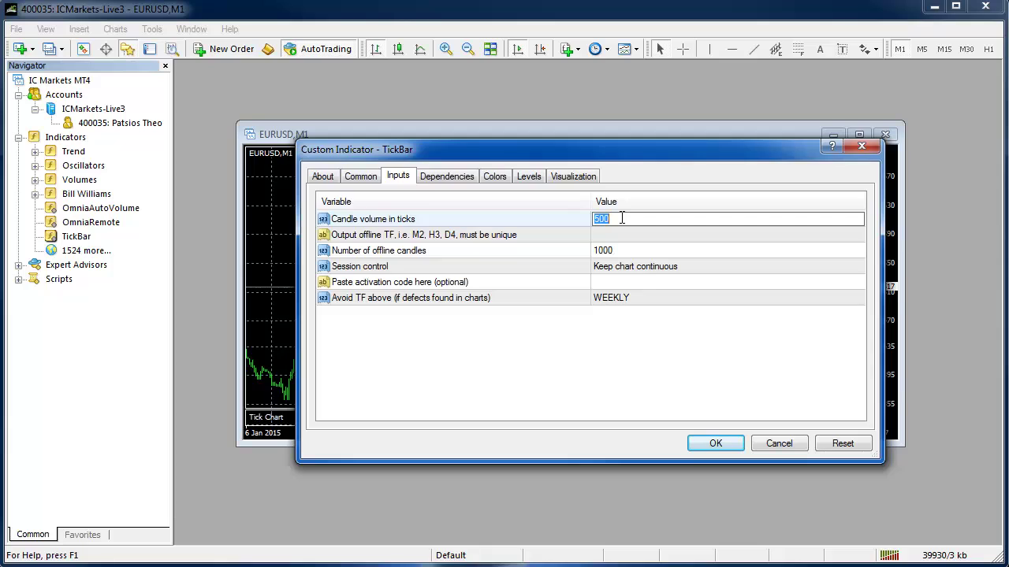
{"action": "type", "text": "1000"}
{"action": "left_click", "coordinate": [630, 234]}
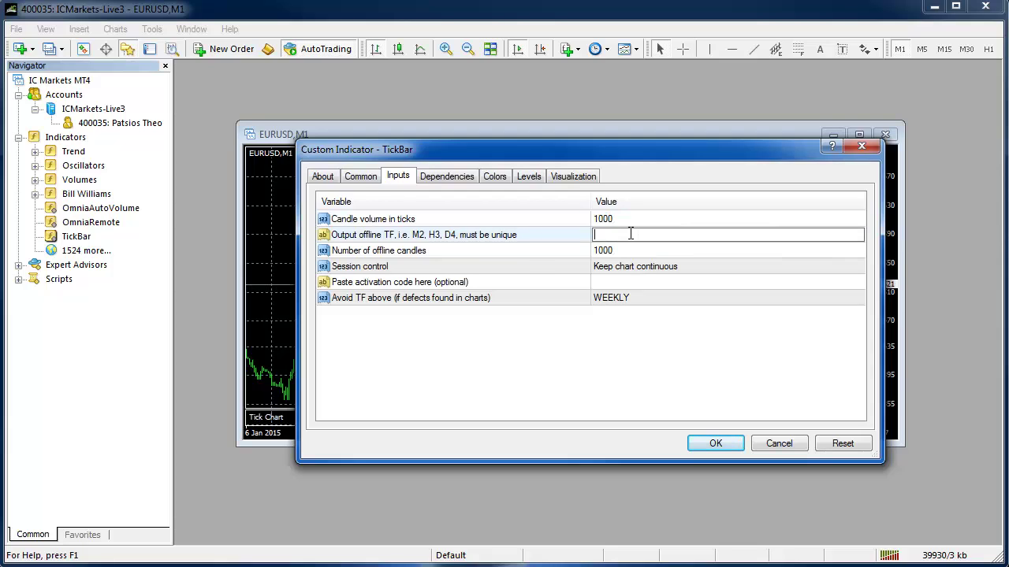
{"action": "type", "text": "1000"}
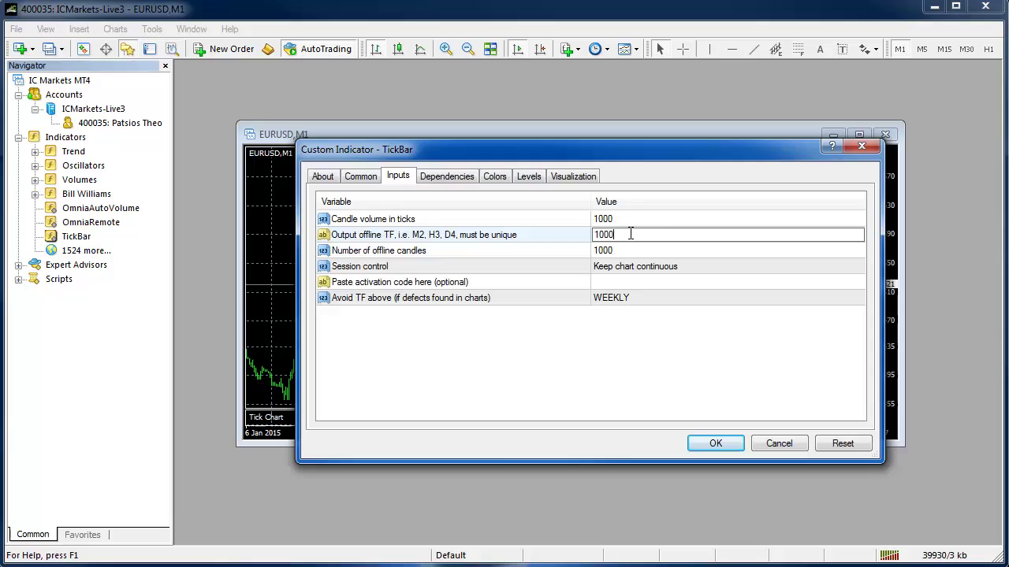
{"action": "left_click", "coordinate": [629, 284]}
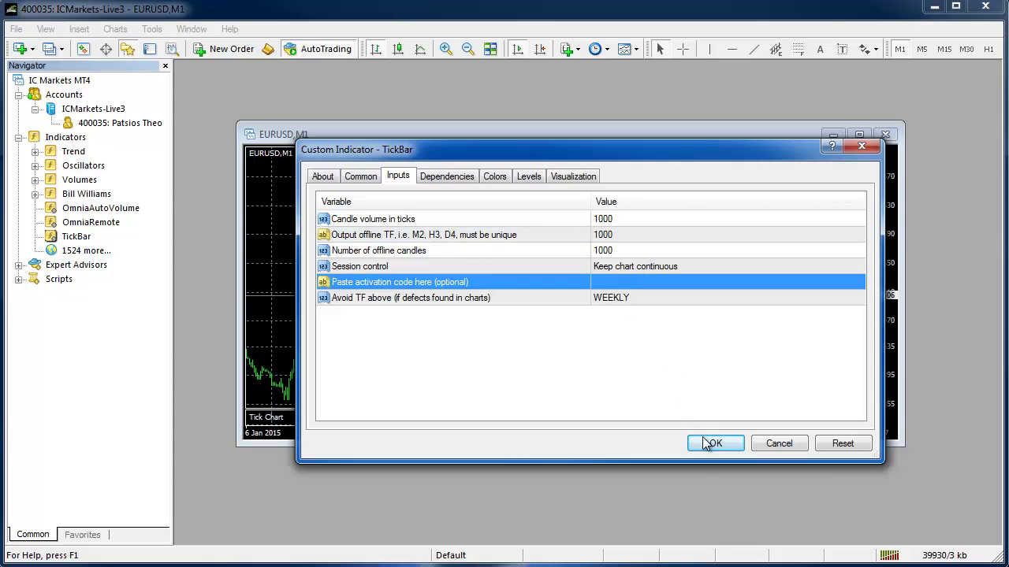
Step: Apply the 1000-tick TickBar, then delete it so only the 500-tick strip remains
{"action": "left_click", "coordinate": [707, 443]}
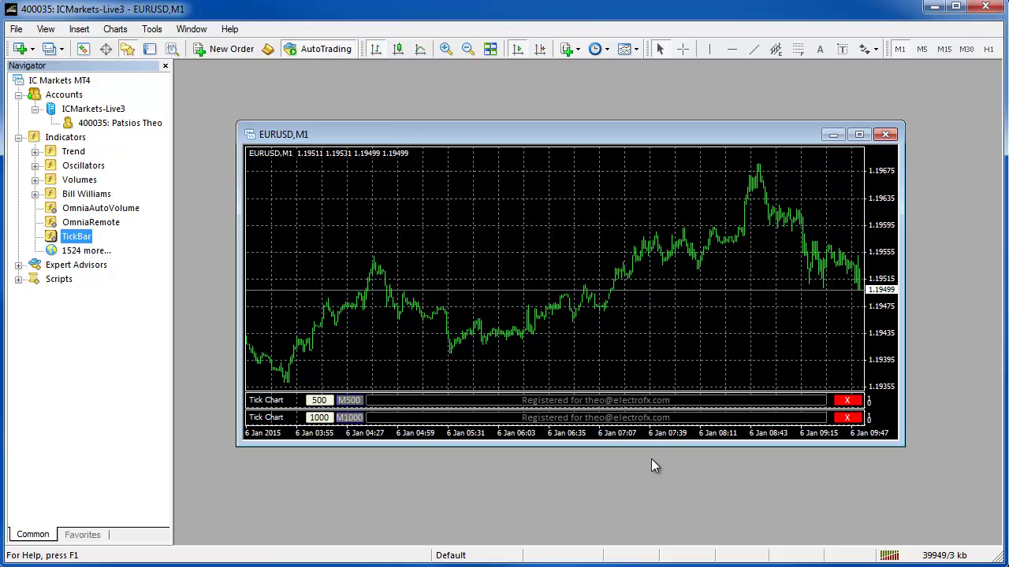
{"action": "left_click", "coordinate": [849, 423]}
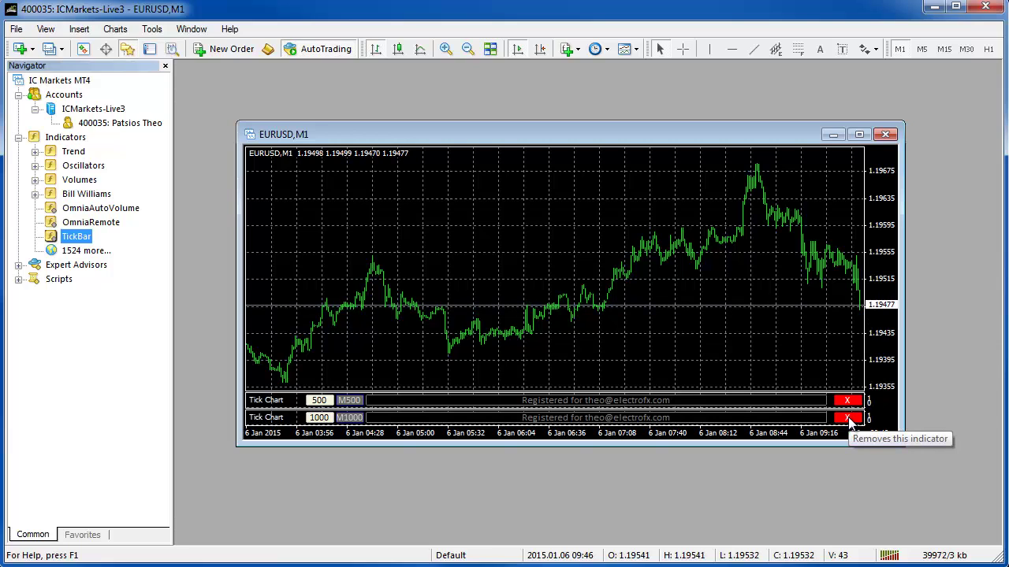
{"action": "left_click", "coordinate": [850, 423]}
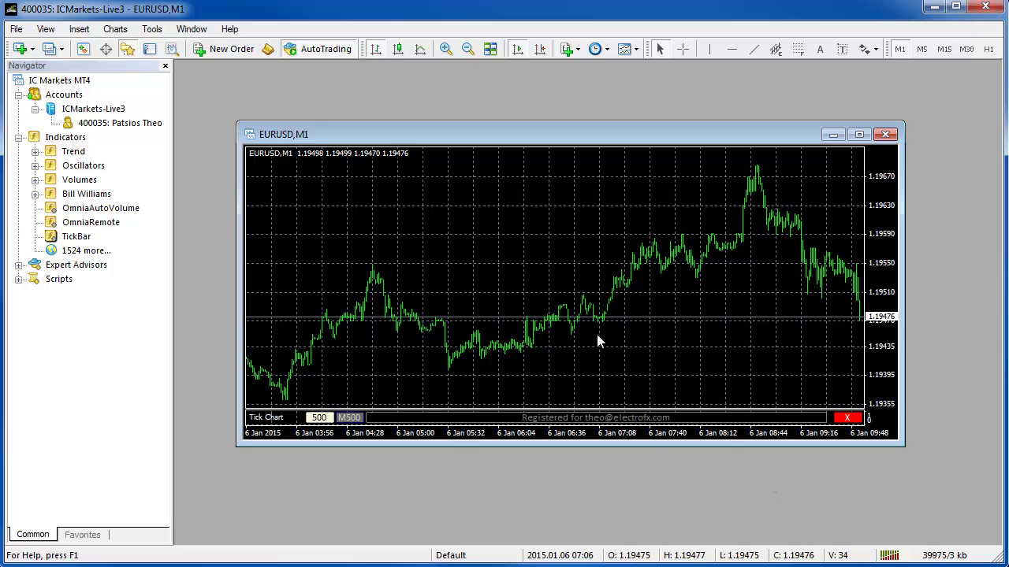
Step: Enter 300 in the Tick Chart strip's candle volume box, replacing 500
{"action": "left_click", "coordinate": [319, 419]}
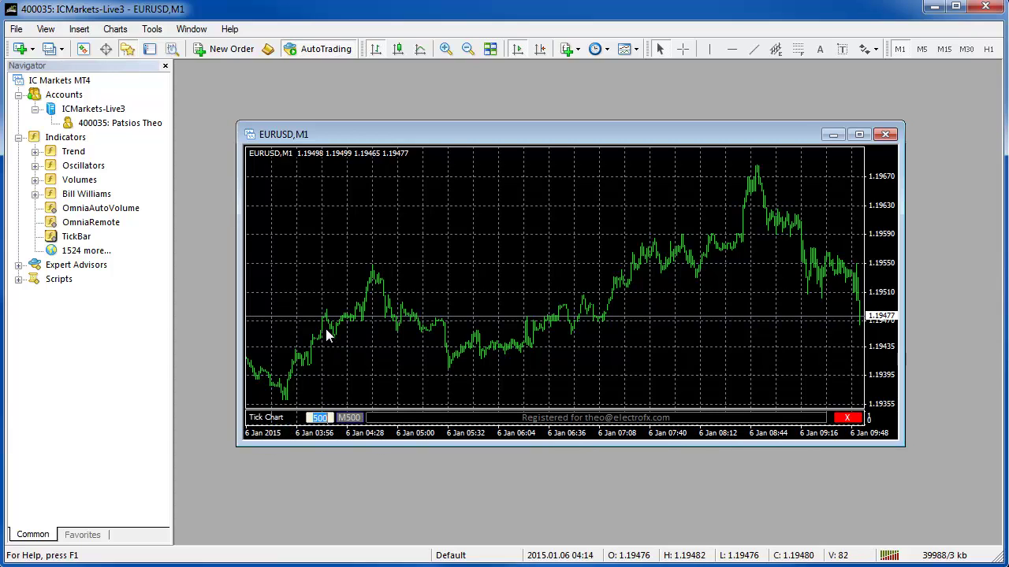
{"action": "type", "text": "300"}
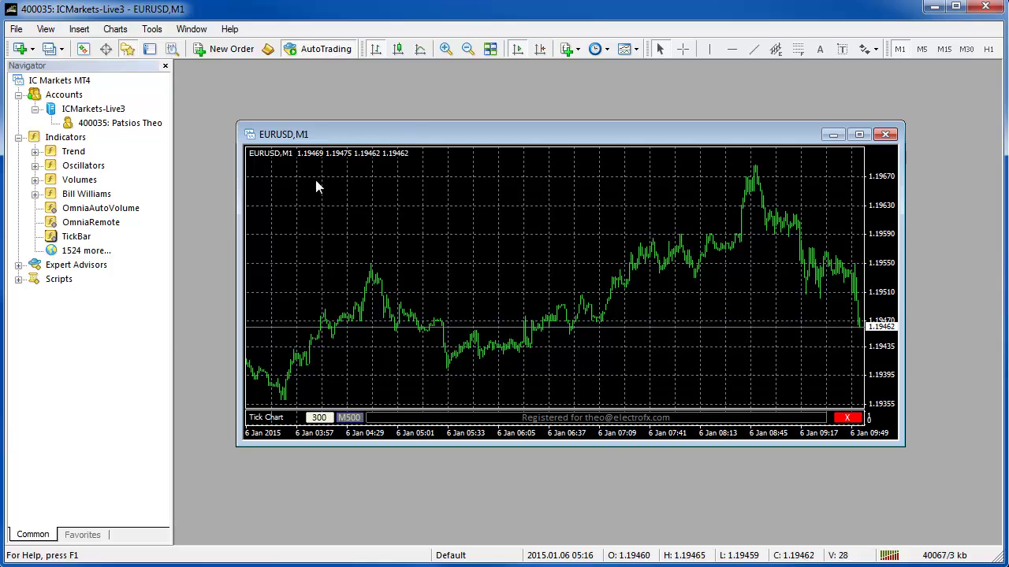
Step: Open the terminal's data folder from the File menu and navigate into MQL4\Indicators
{"action": "left_click", "coordinate": [16, 29]}
{"action": "left_click", "coordinate": [26, 49]}
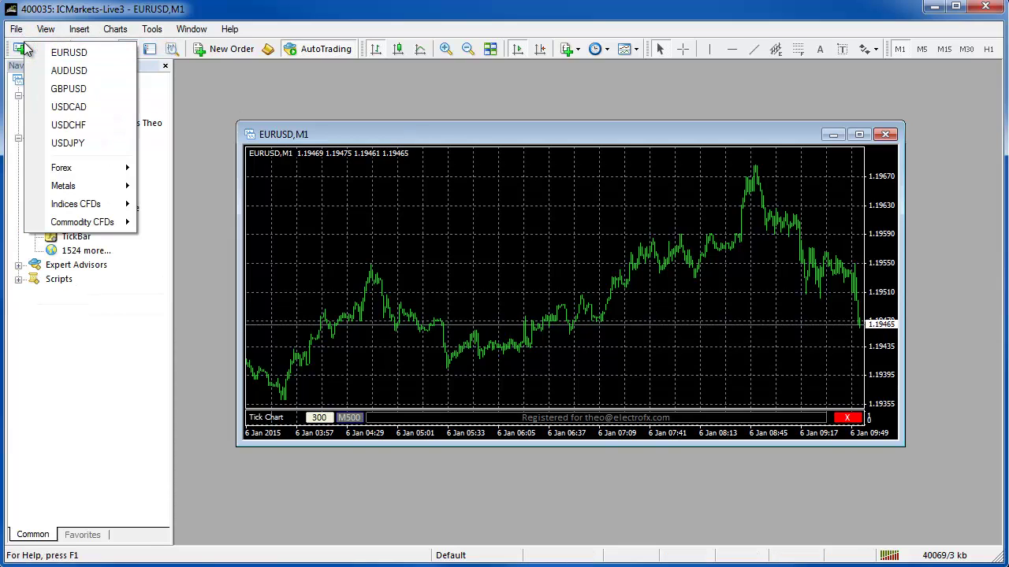
{"action": "left_click", "coordinate": [16, 29]}
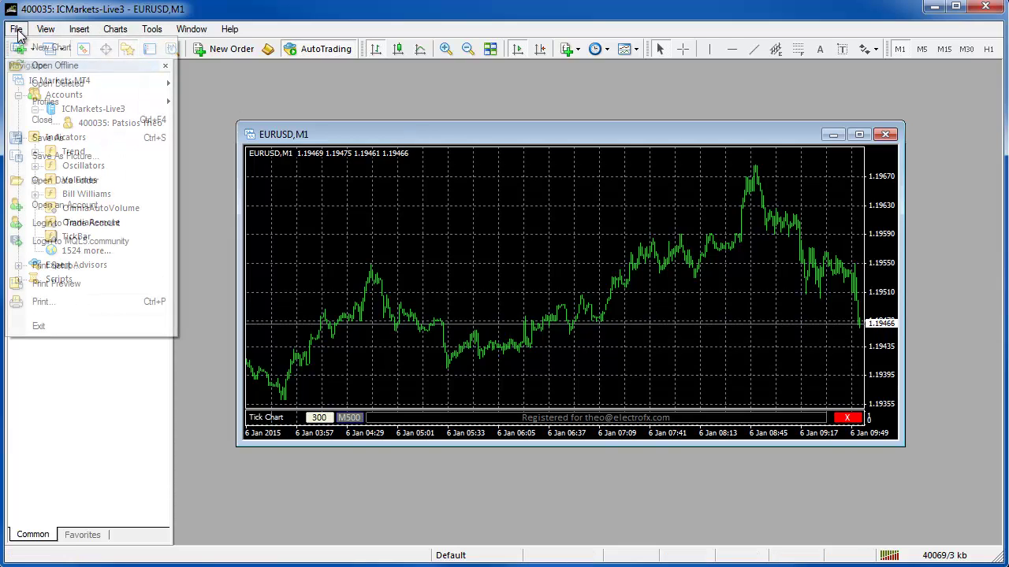
{"action": "left_click", "coordinate": [81, 180]}
{"action": "double_click", "coordinate": [533, 237]}
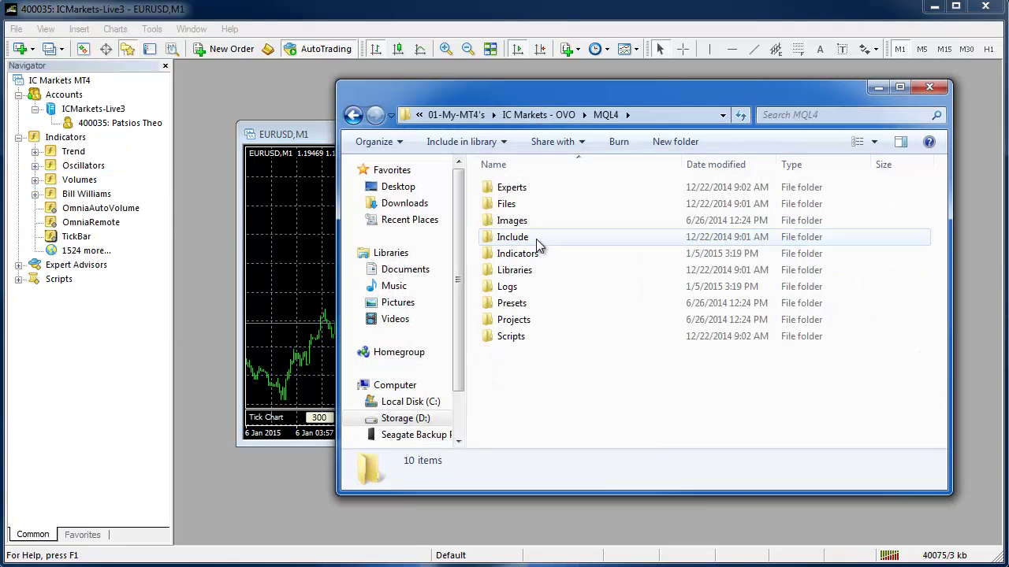
{"action": "double_click", "coordinate": [534, 253]}
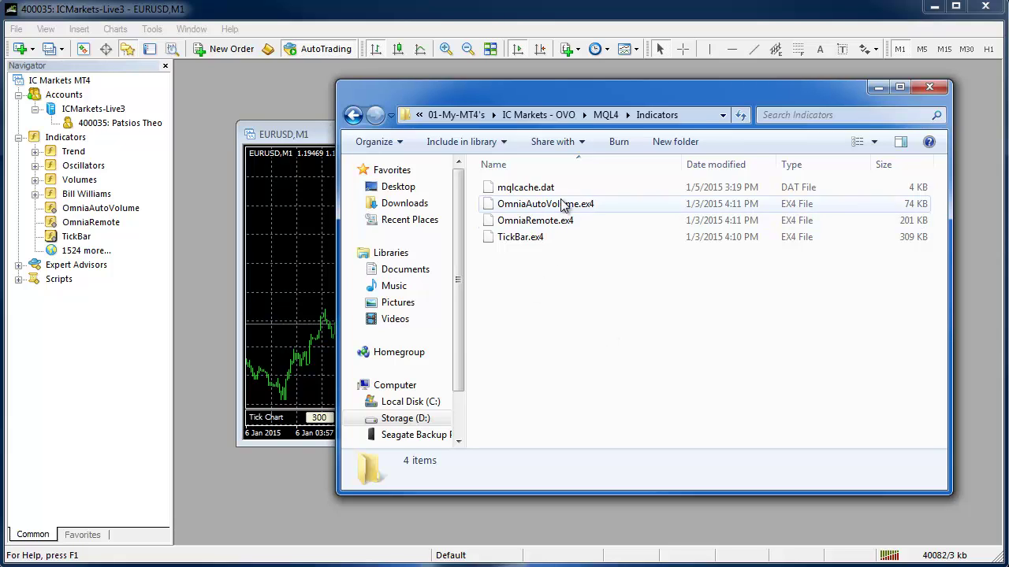
Step: Close MetaTrader 4 and paste the TickBar and Omnia files into Indicators, replacing existing copies
{"action": "left_click", "coordinate": [984, 8]}
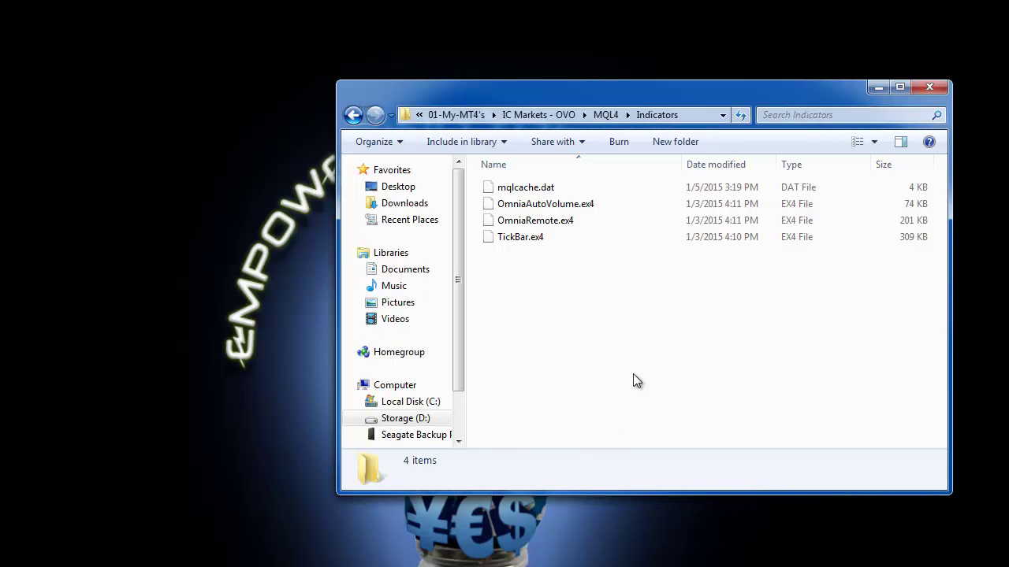
{"action": "key", "text": "ctrl+v"}
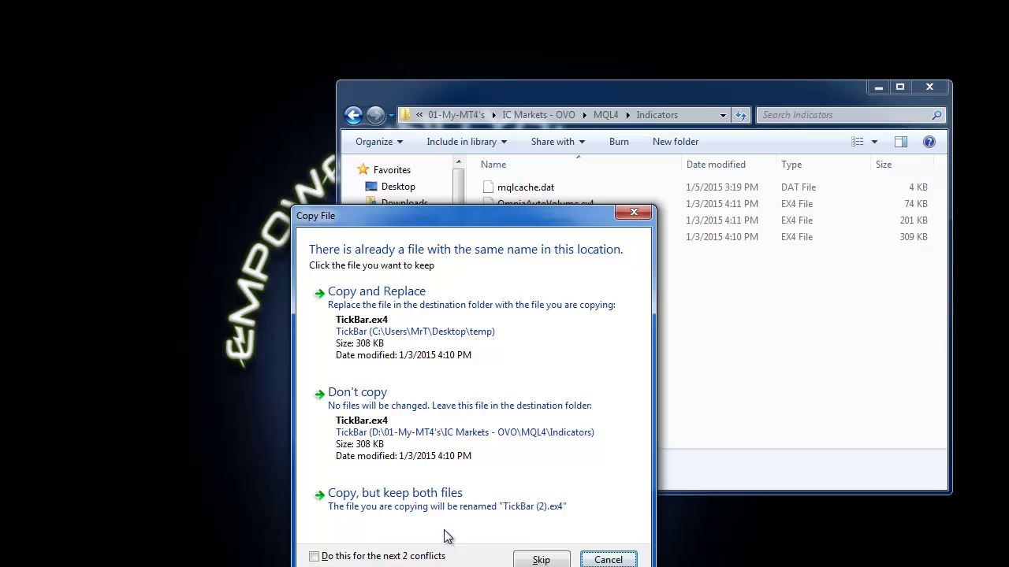
{"action": "left_click_drag", "start_coordinate": [489, 223], "coordinate": [584, 102]}
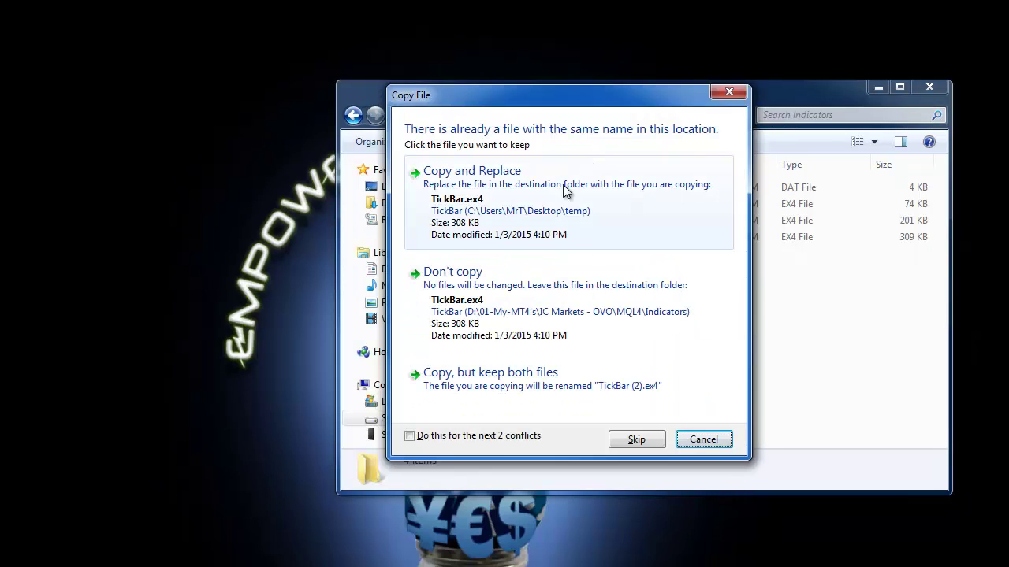
{"action": "left_click", "coordinate": [516, 203]}
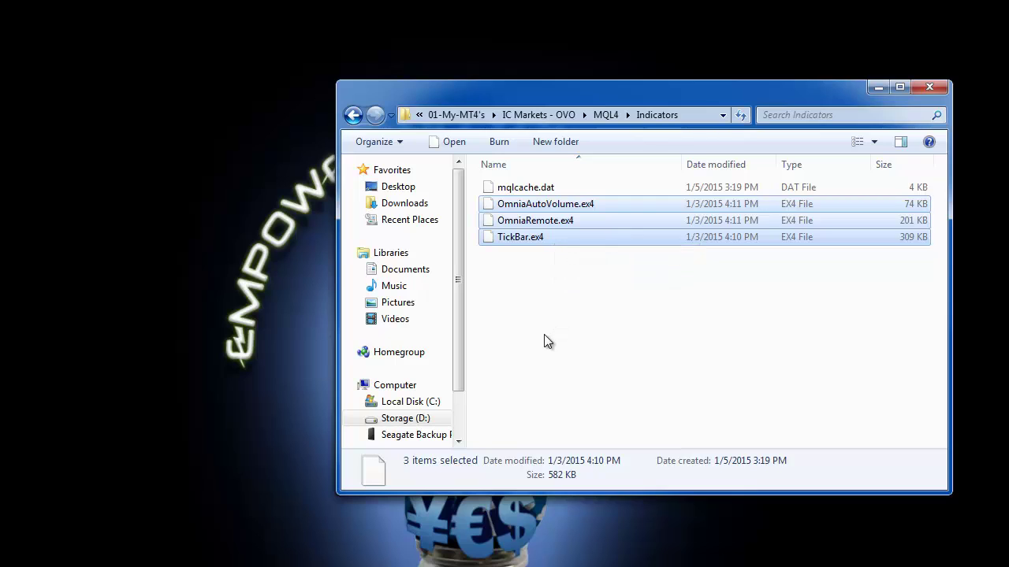
Step: Go up to the IC Markets - OVO folder and launch terminal.exe
{"action": "left_click", "coordinate": [546, 331]}
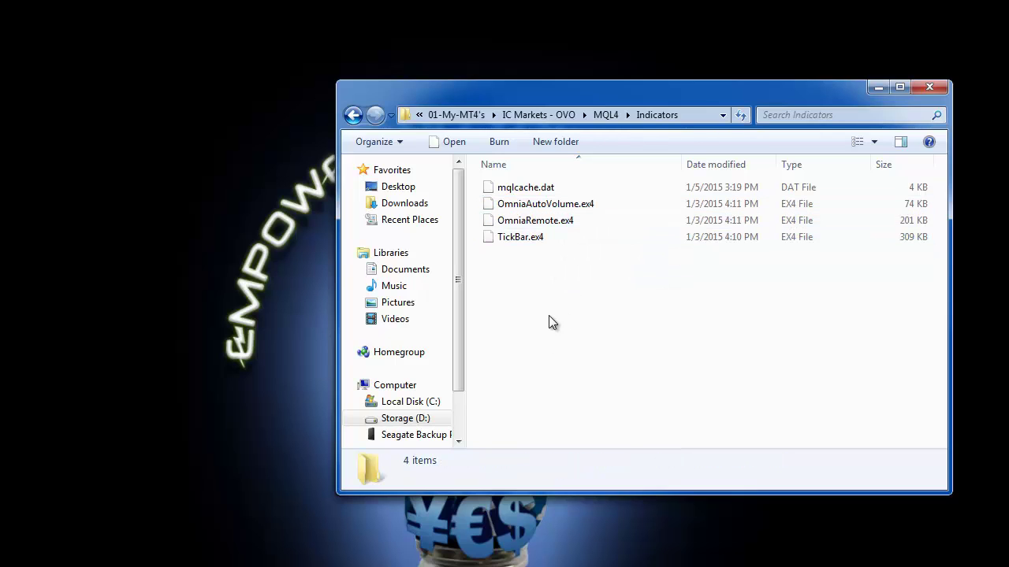
{"action": "left_click", "coordinate": [561, 116]}
{"action": "left_click", "coordinate": [511, 357]}
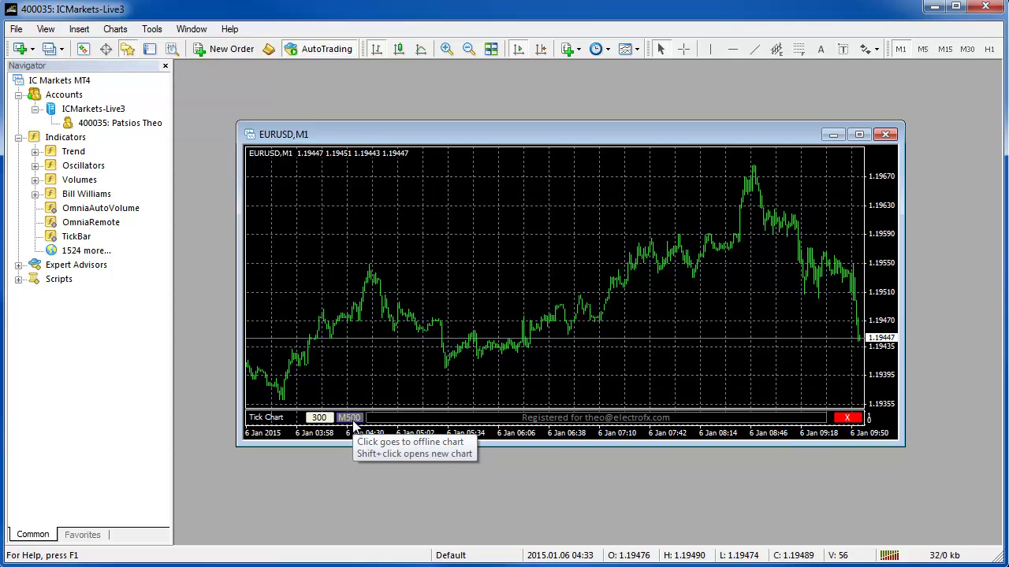
Step: Open the EURUSD M500 offline chart and maximize it
{"action": "left_click", "coordinate": [352, 421]}
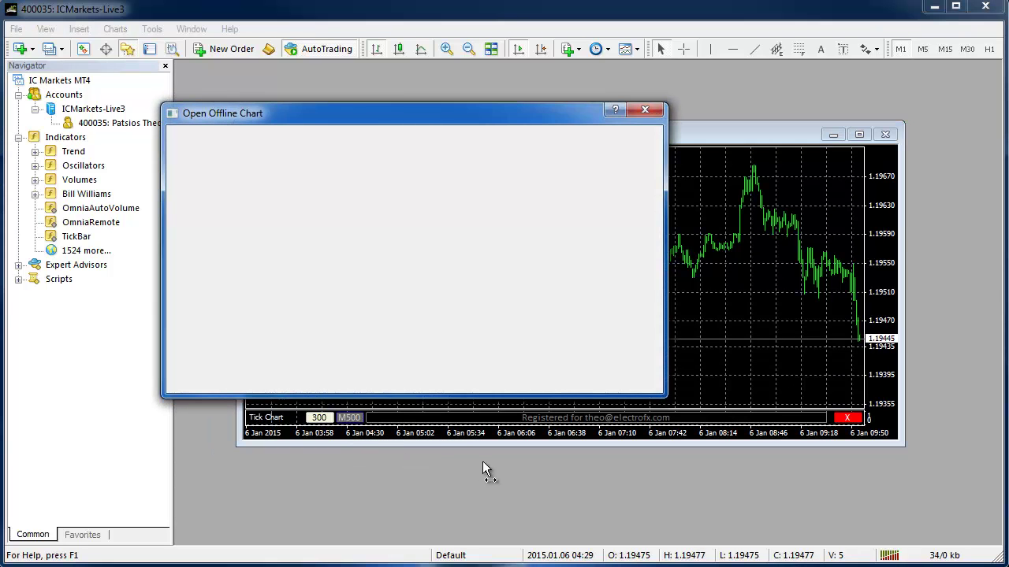
{"action": "key", "text": "Return"}
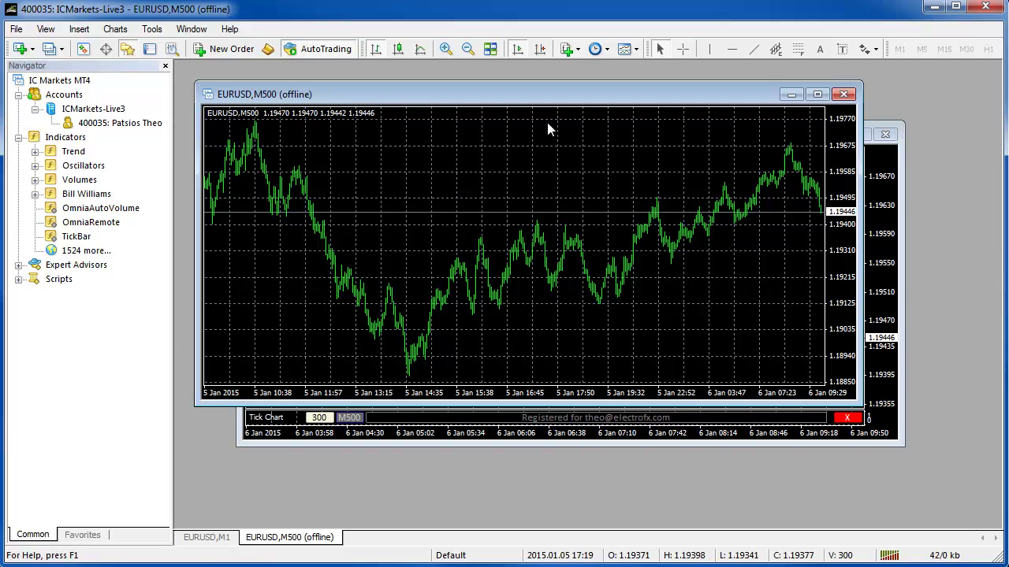
{"action": "double_click", "coordinate": [711, 96]}
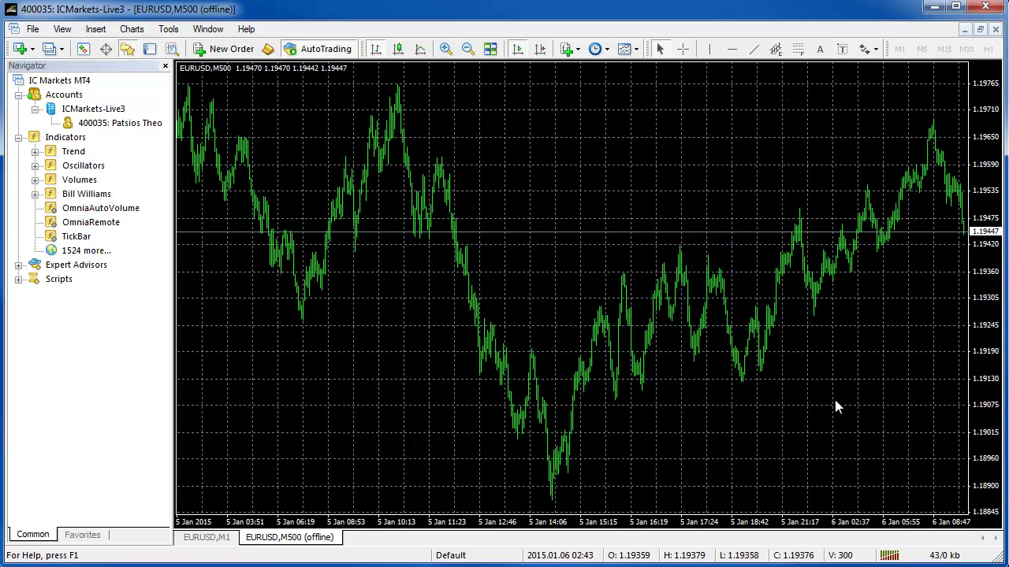
Step: Apply the saved offline template to the EURUSD M500 chart
{"action": "left_click", "coordinate": [226, 539]}
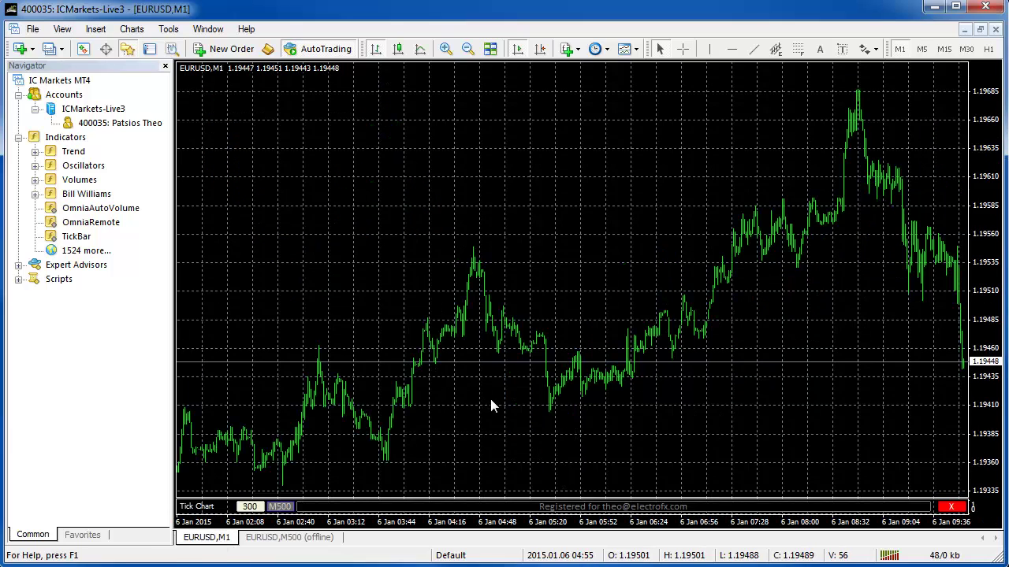
{"action": "left_click", "coordinate": [291, 539]}
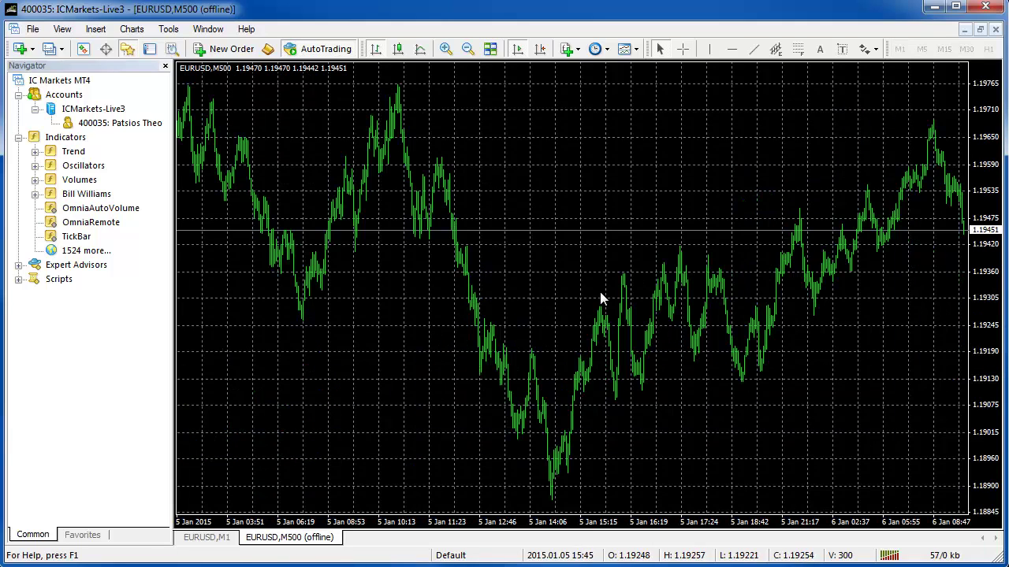
{"action": "left_click", "coordinate": [625, 49]}
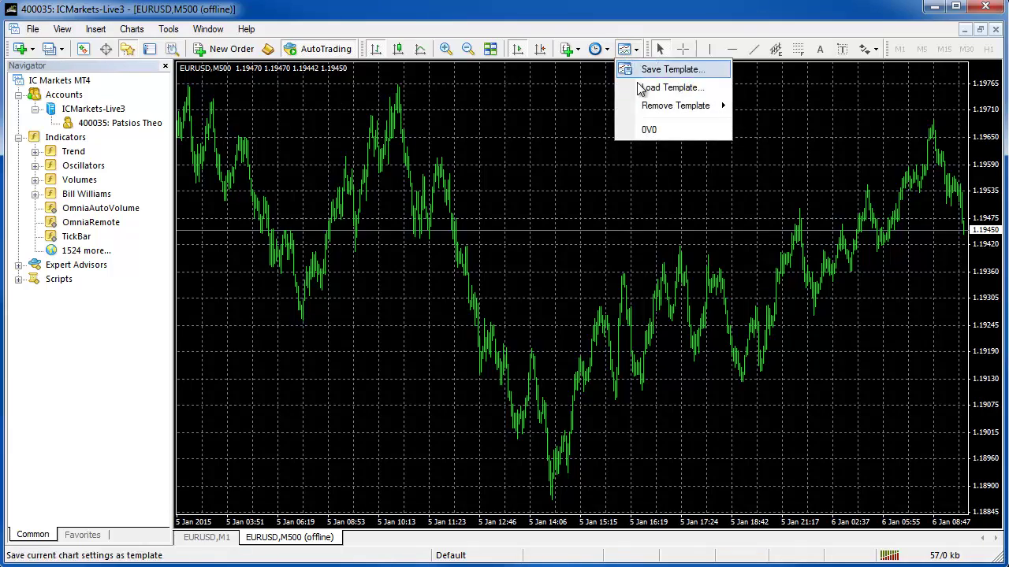
{"action": "left_click", "coordinate": [650, 128]}
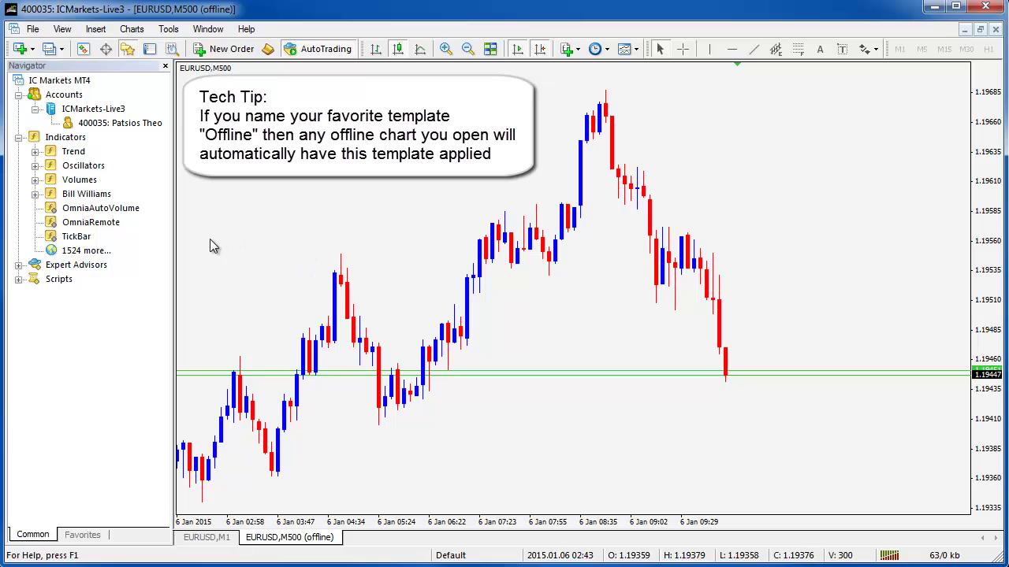
Step: Attach OmniaRemote to the offline EURUSD chart and set its Tick Chart count to 11
{"action": "left_click", "coordinate": [93, 222]}
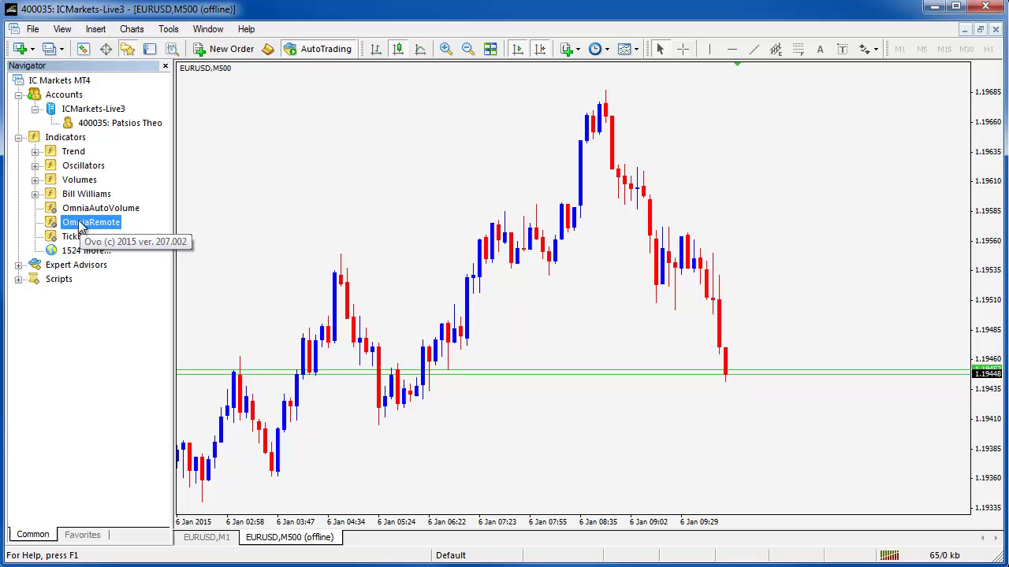
{"action": "left_click_drag", "start_coordinate": [83, 227], "coordinate": [447, 273]}
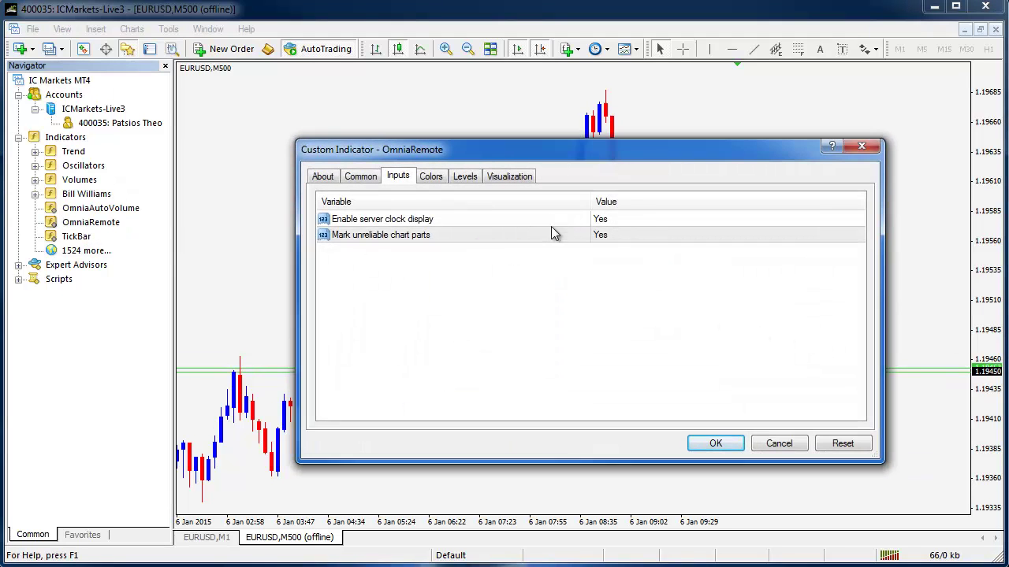
{"action": "left_click", "coordinate": [408, 223]}
{"action": "left_click", "coordinate": [422, 236]}
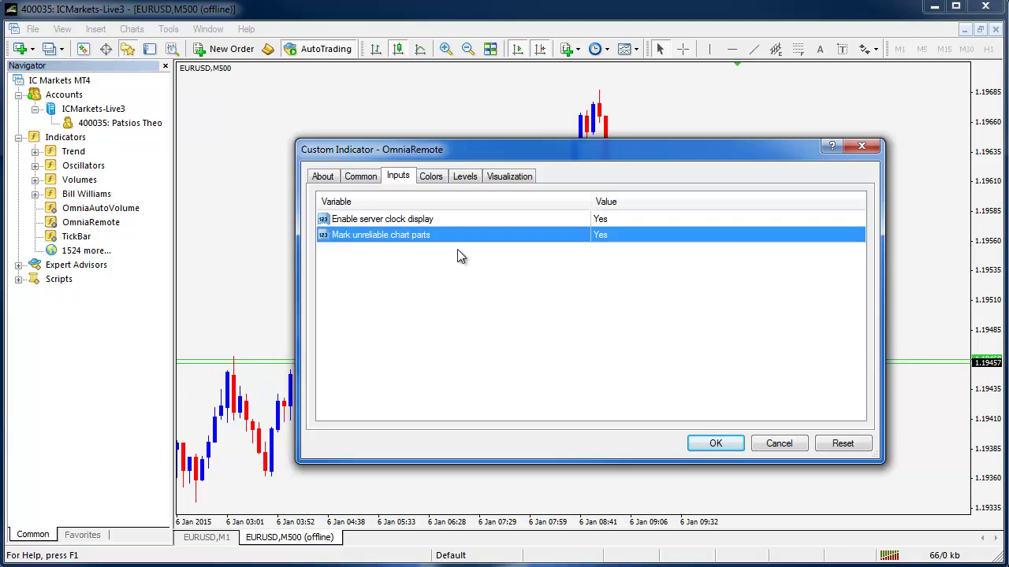
{"action": "left_click", "coordinate": [626, 221]}
{"action": "left_click", "coordinate": [713, 444]}
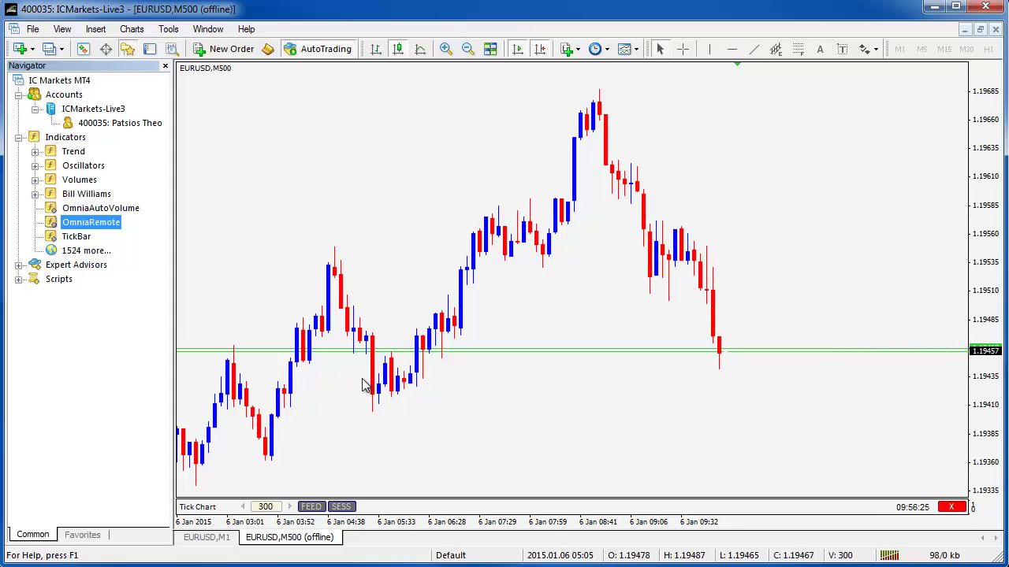
{"action": "left_click", "coordinate": [272, 506]}
{"action": "type", "text": "11"}
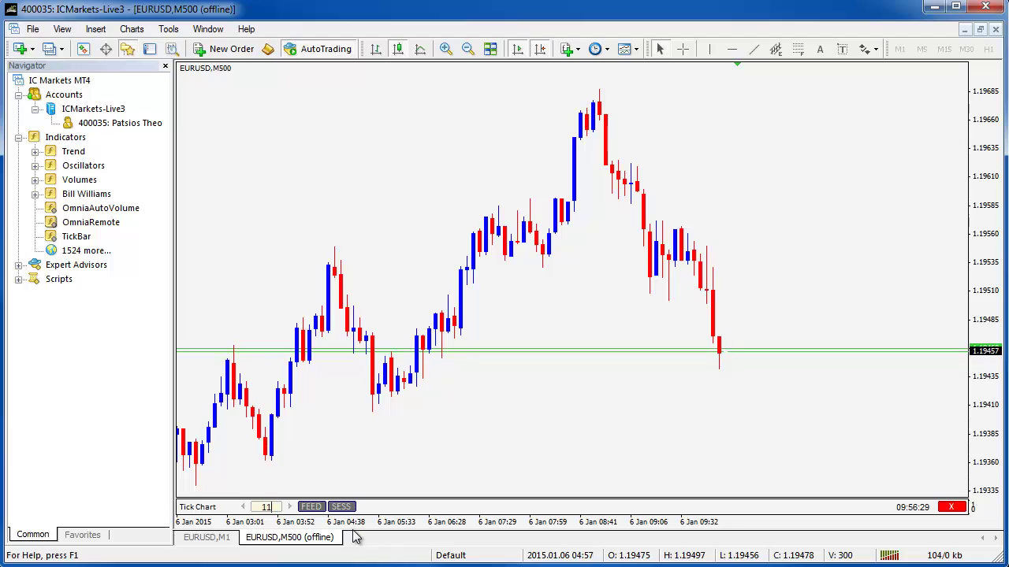
{"action": "key", "text": "Return"}
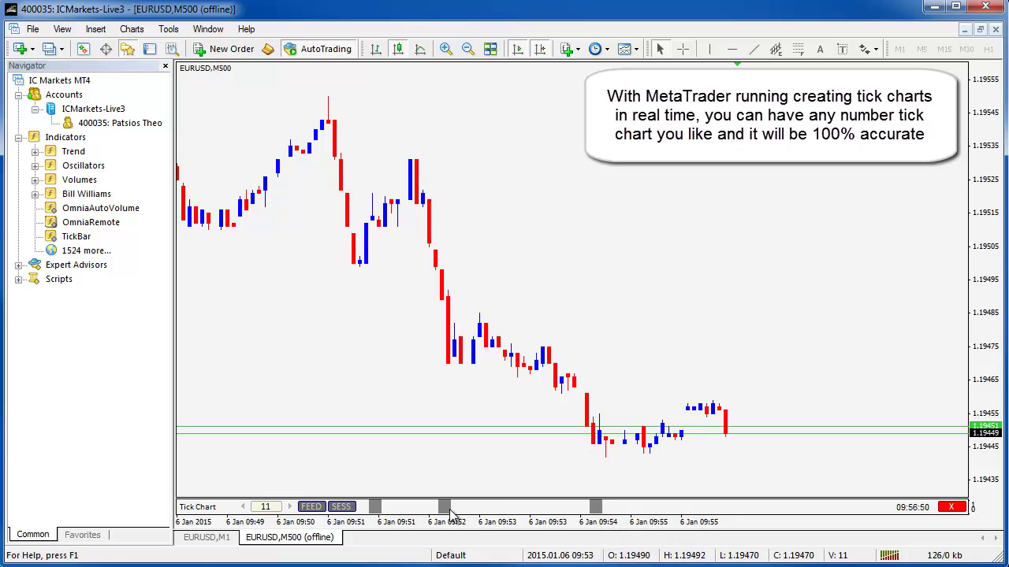
Step: Set the Tick Chart field to 300 so the offline chart redraws at 300 ticks
{"action": "left_click", "coordinate": [267, 507]}
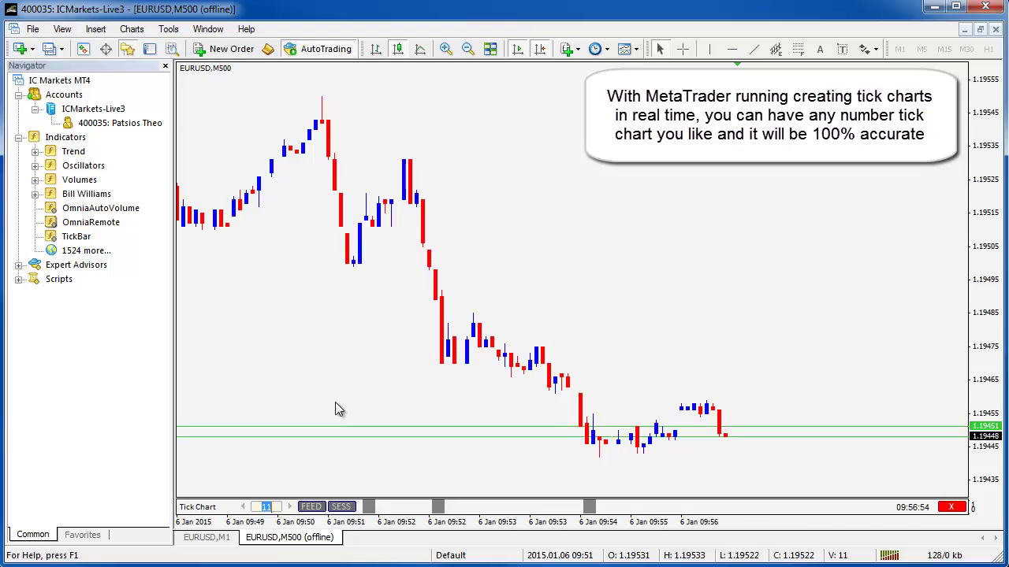
{"action": "type", "text": "300"}
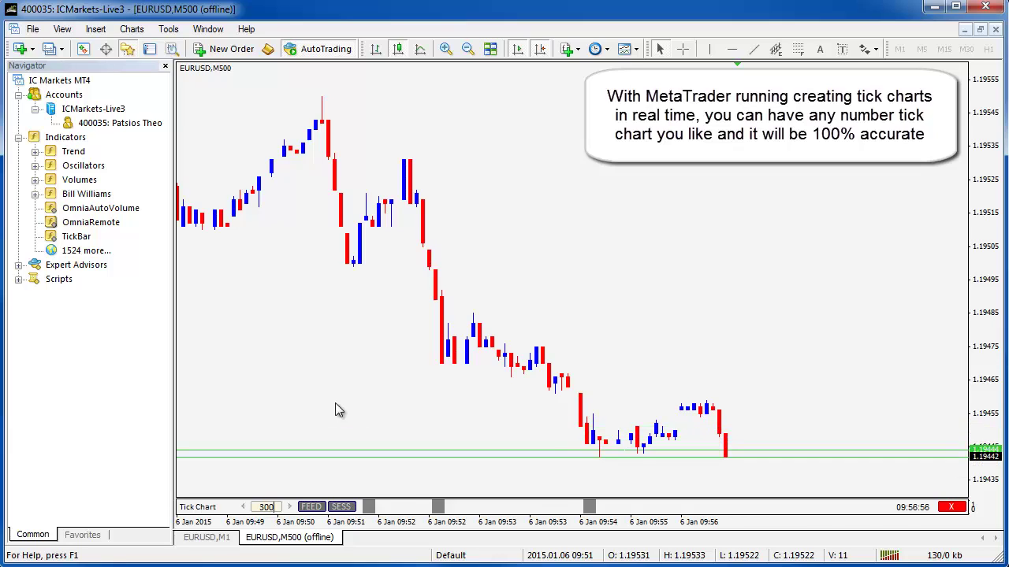
{"action": "key", "text": "Return"}
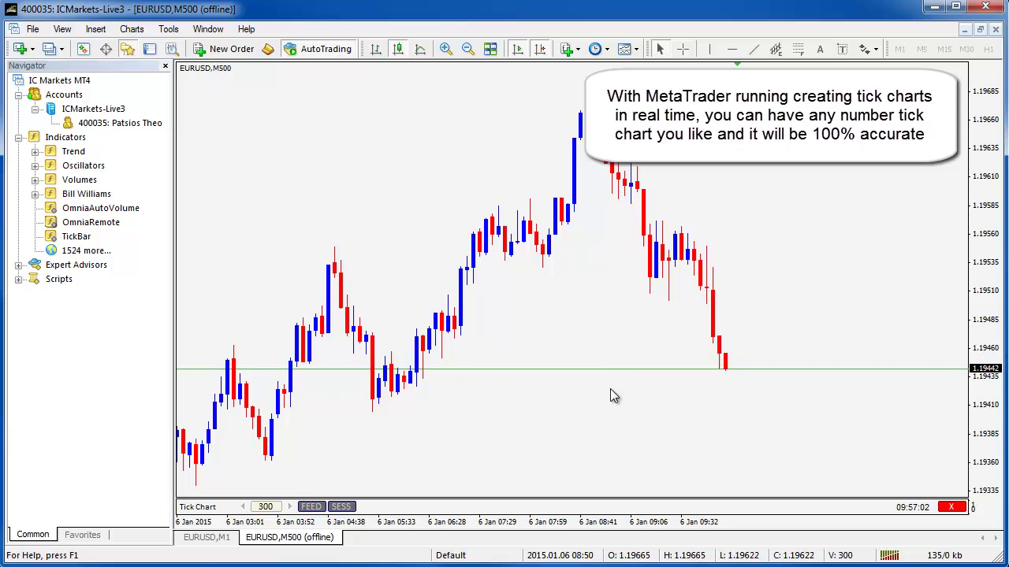
{"action": "right_click", "coordinate": [635, 403]}
{"action": "left_click", "coordinate": [685, 435]}
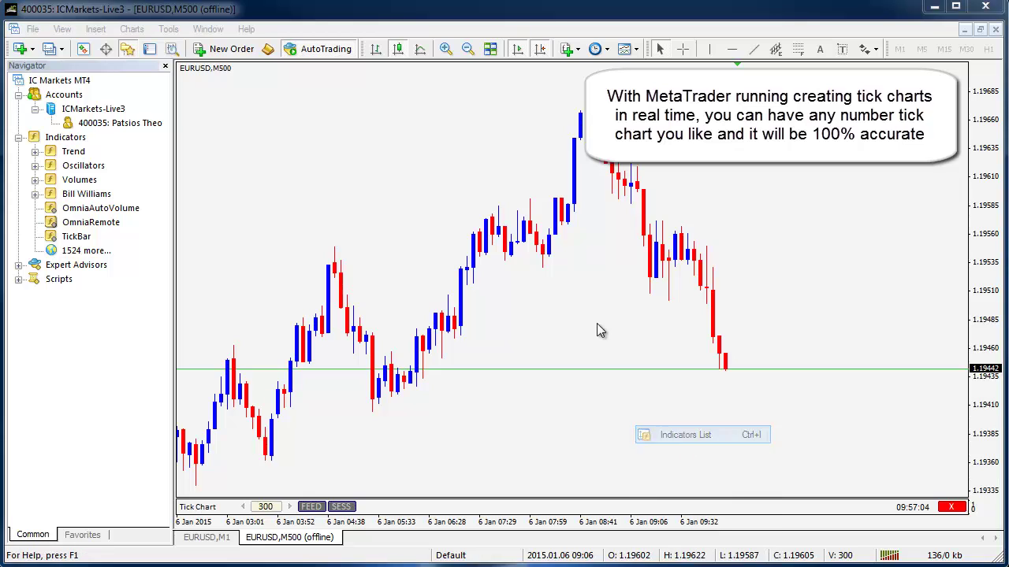
{"action": "left_click", "coordinate": [678, 234]}
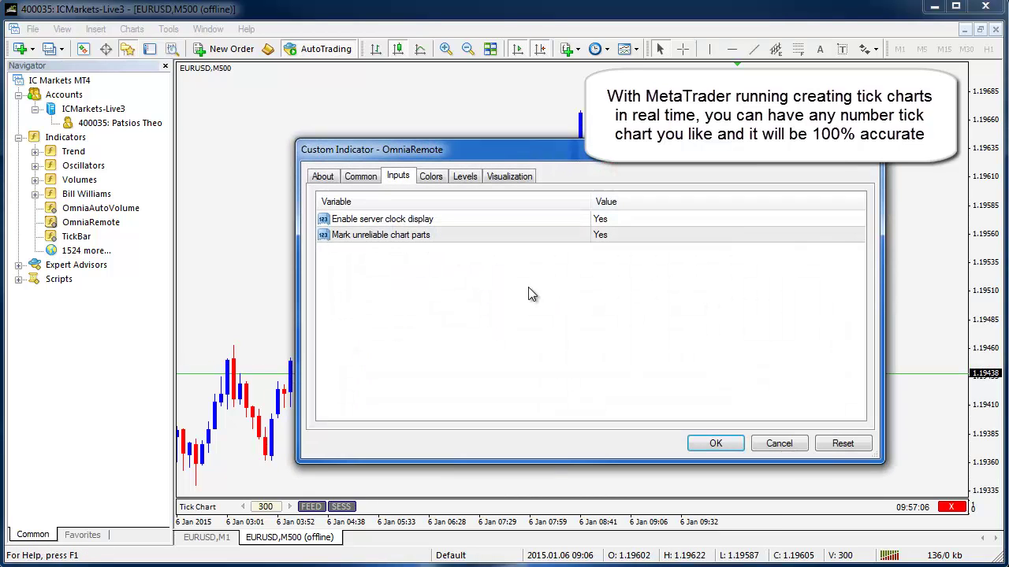
{"action": "left_click", "coordinate": [619, 236]}
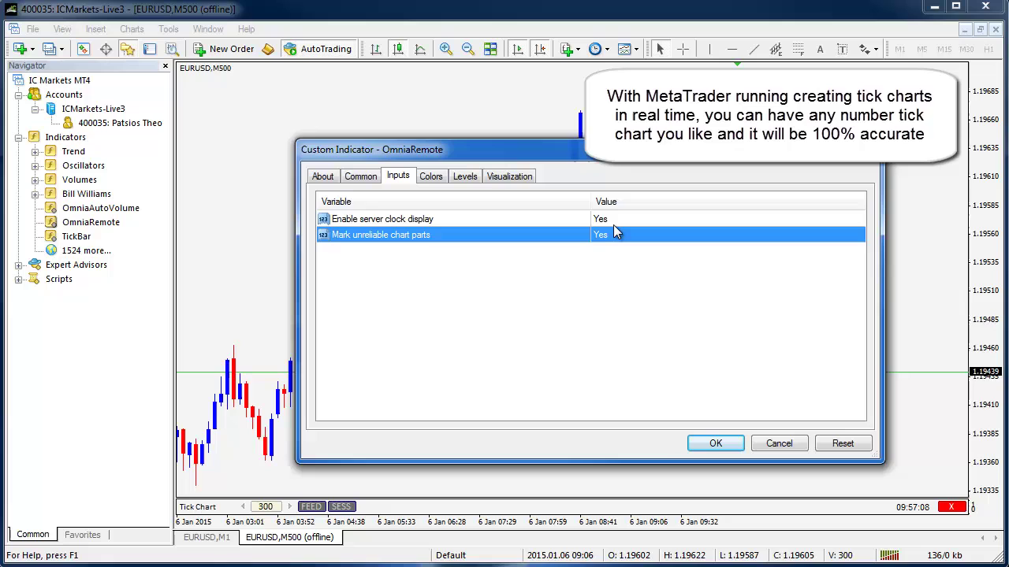
{"action": "key", "text": "Up"}
{"action": "left_click", "coordinate": [715, 443]}
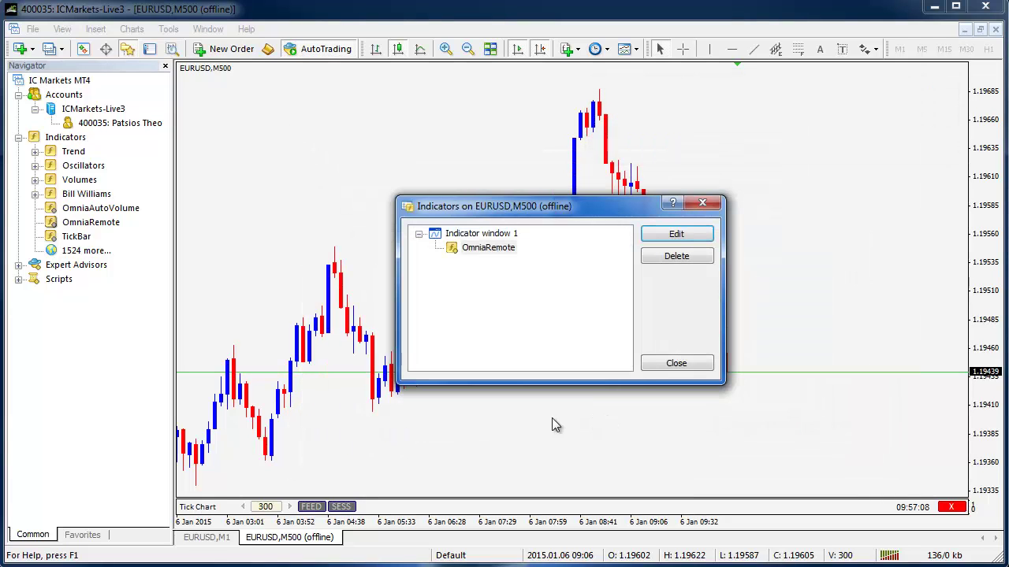
{"action": "left_click", "coordinate": [694, 367]}
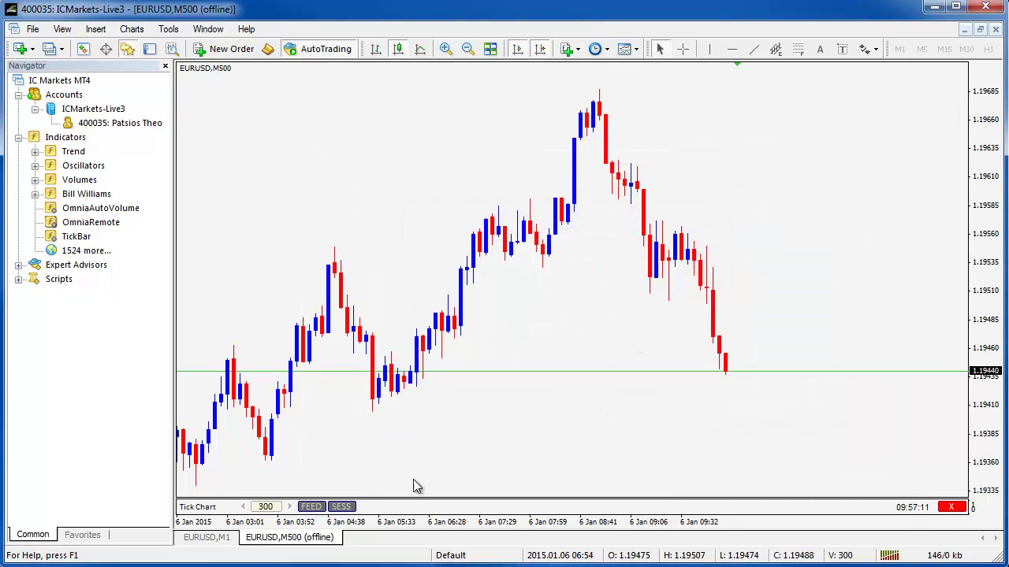
Step: Set the Tick Chart field to 500 so the offline EURUSD chart redraws at 500 ticks
{"action": "left_click", "coordinate": [266, 507]}
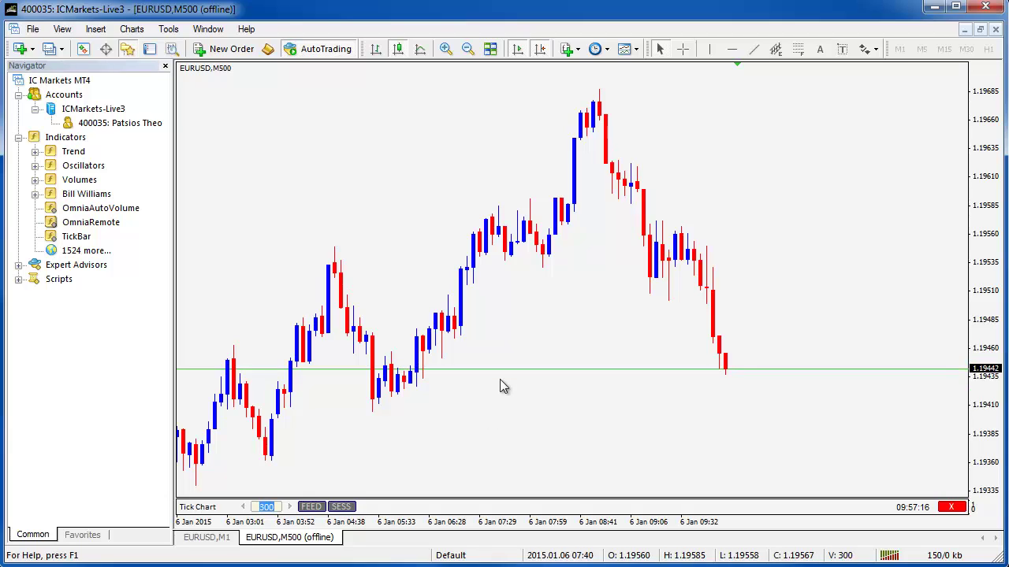
{"action": "type", "text": "500"}
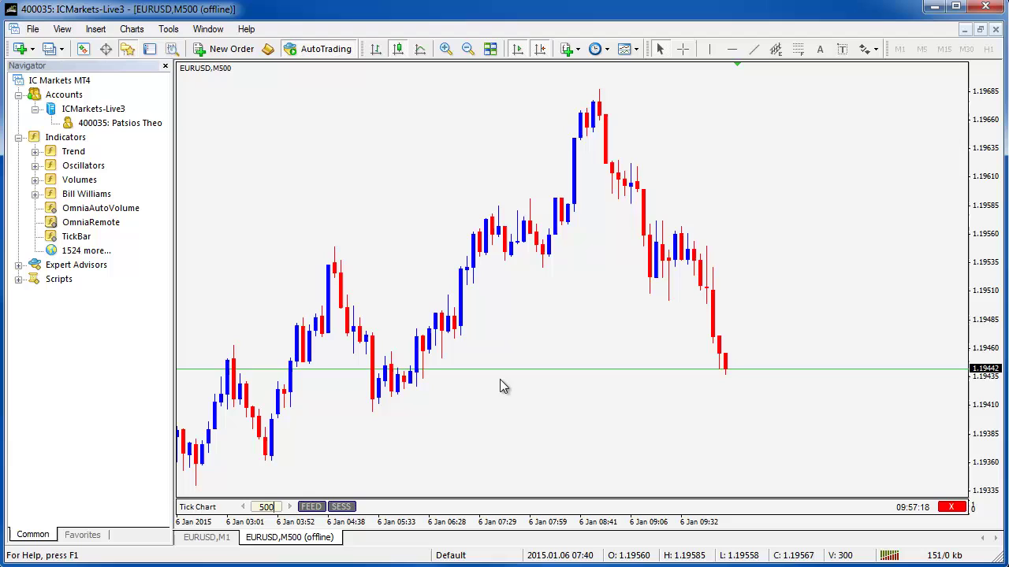
{"action": "key", "text": "Return"}
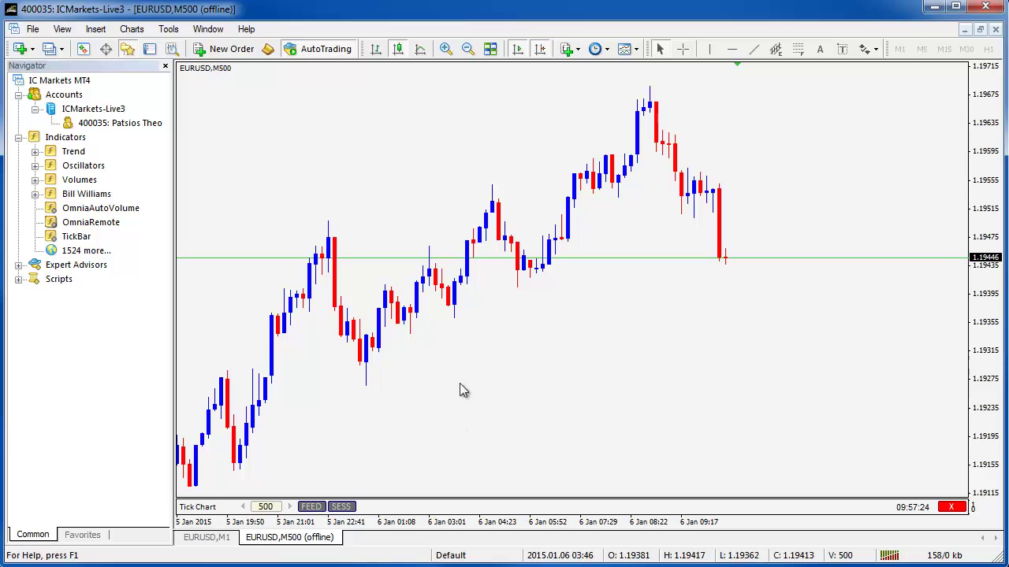
Step: Enable Show period separators in the chart's Common properties
{"action": "right_click", "coordinate": [504, 333]}
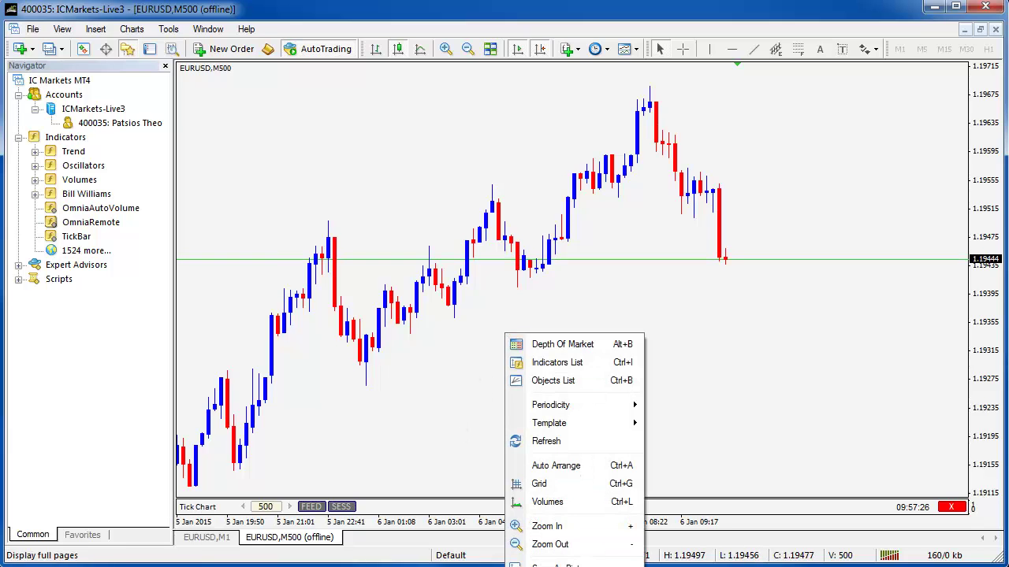
{"action": "key", "text": "F8"}
{"action": "left_click", "coordinate": [344, 167]}
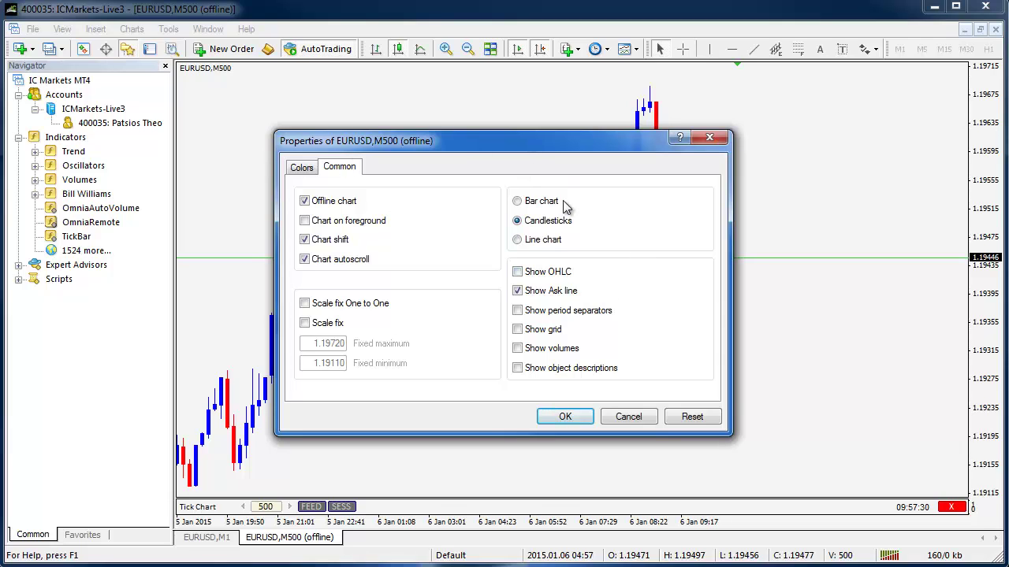
{"action": "left_click", "coordinate": [517, 310]}
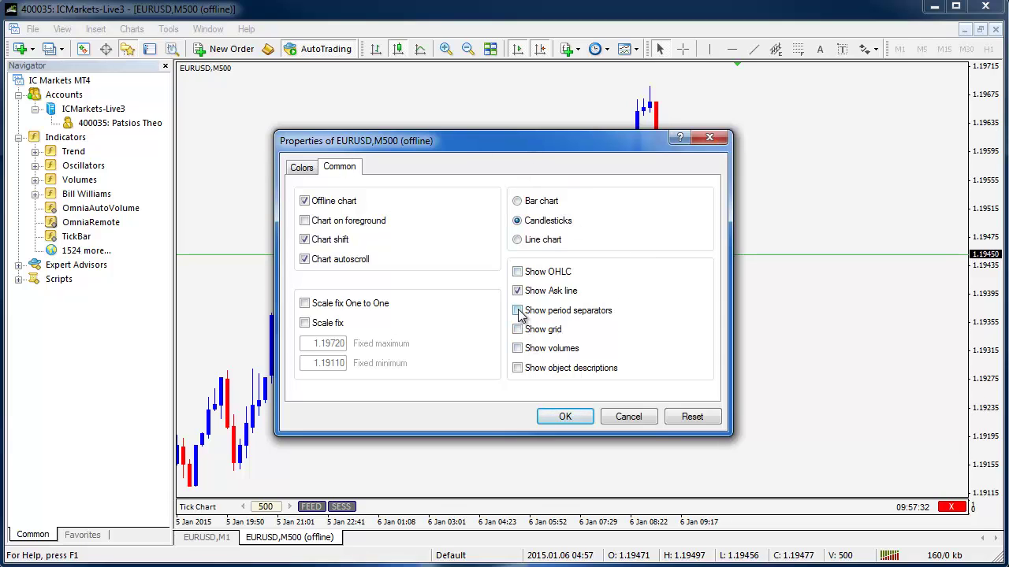
{"action": "left_click", "coordinate": [579, 416]}
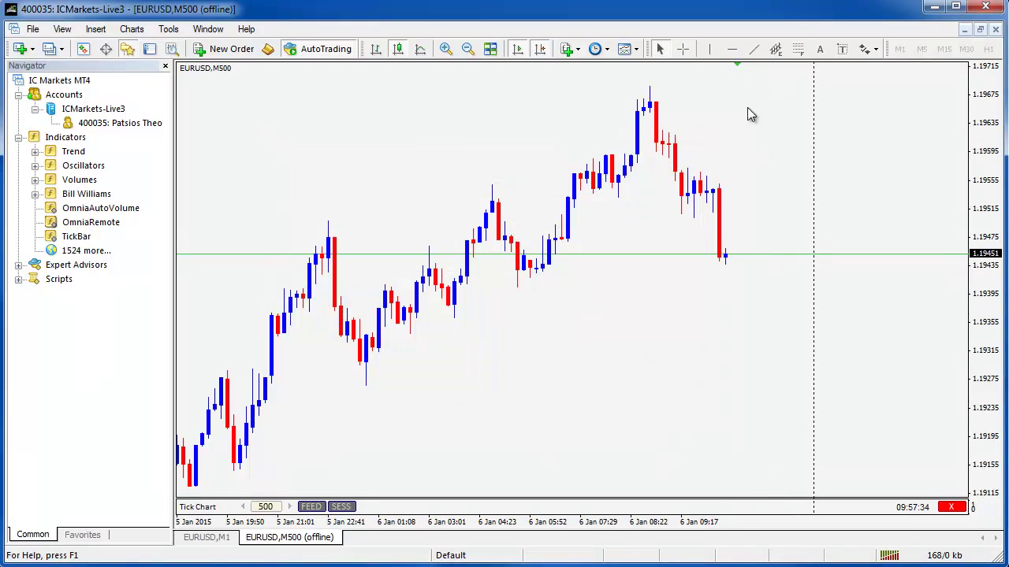
Step: Pan the 500-tick chart back to the 2 January bars, toggling session breaks on and off
{"action": "mouse_move", "coordinate": [502, 106]}
{"action": "left_mouse_down"}
{"action": "mouse_move", "coordinate": [638, 227]}
{"action": "mouse_move", "coordinate": [799, 234]}
{"action": "left_mouse_up"}
{"action": "left_click_drag", "start_coordinate": [462, 288], "coordinate": [899, 292]}
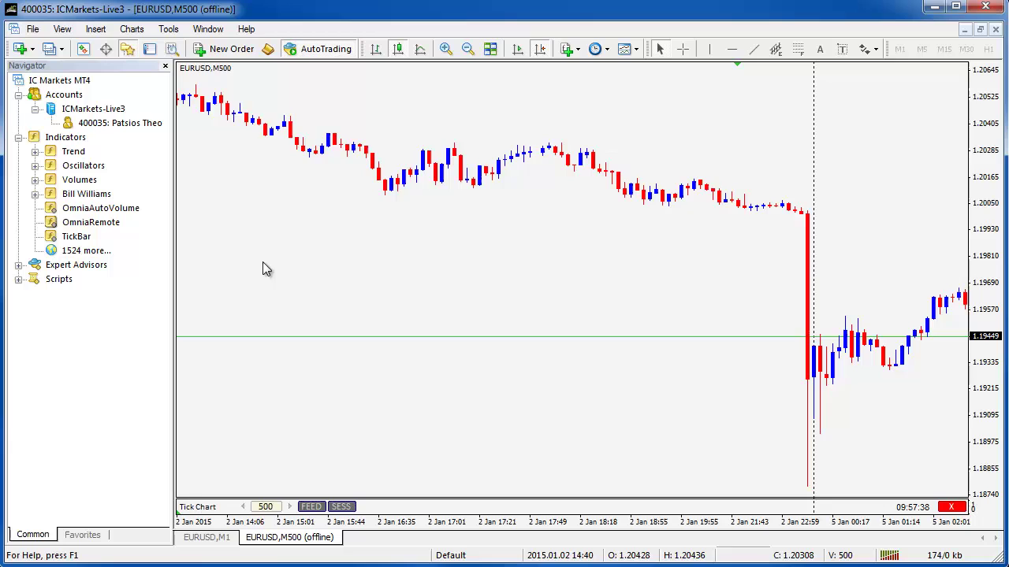
{"action": "mouse_move", "coordinate": [262, 269]}
{"action": "left_mouse_down"}
{"action": "mouse_move", "coordinate": [420, 293]}
{"action": "mouse_move", "coordinate": [407, 160]}
{"action": "left_mouse_up"}
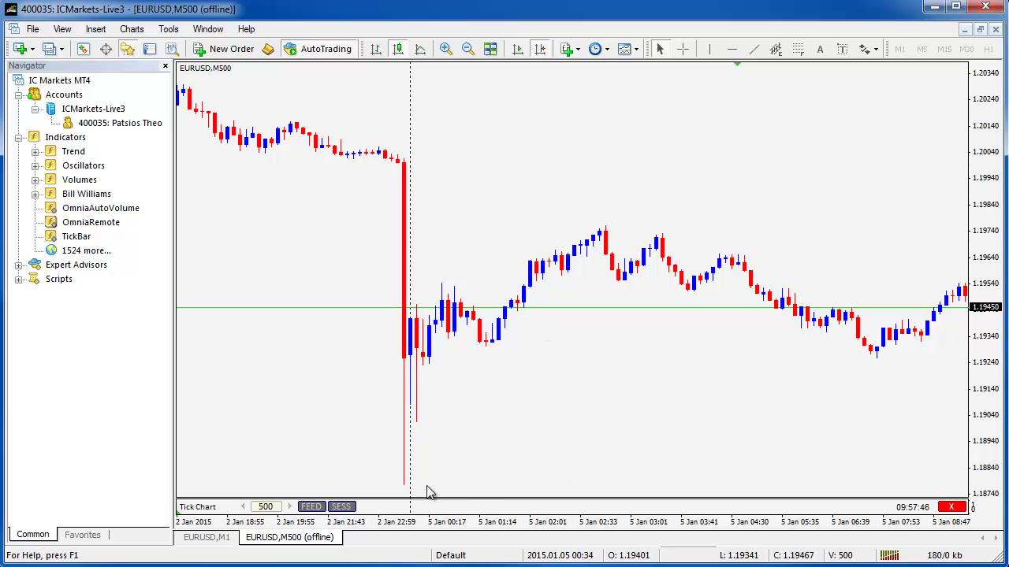
{"action": "left_click", "coordinate": [344, 510]}
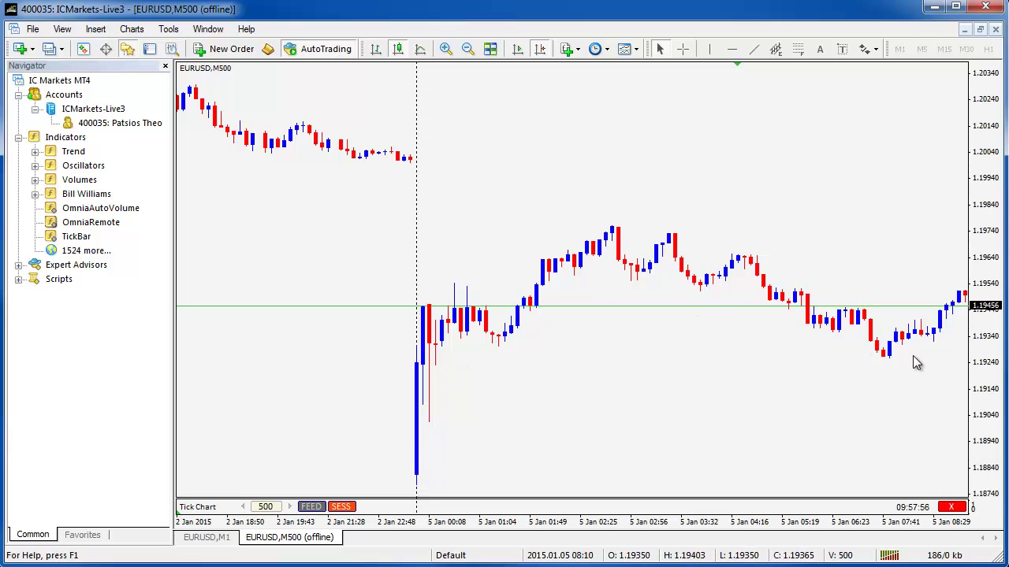
{"action": "left_click", "coordinate": [342, 507]}
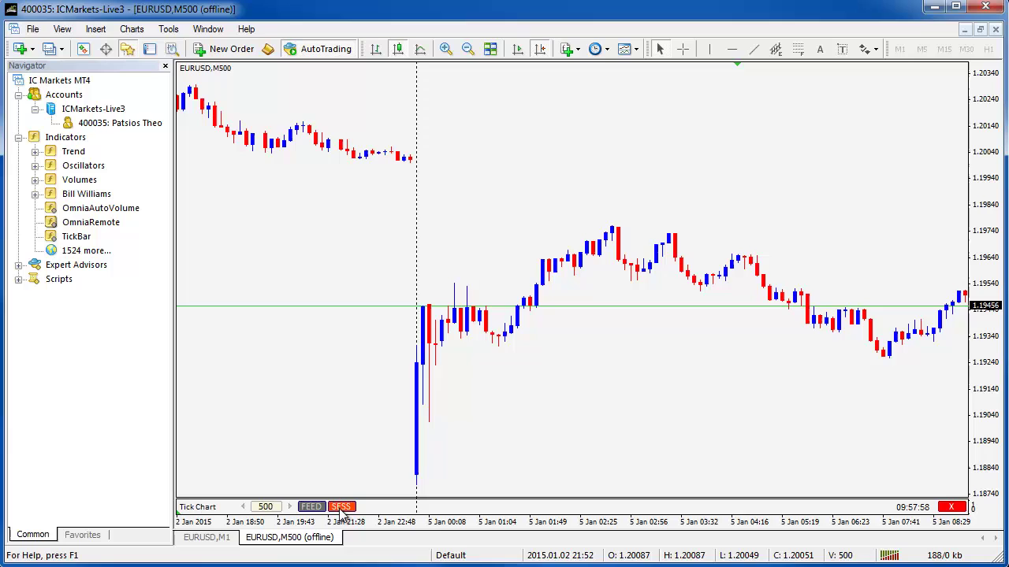
Step: Scroll back to the 26–29 December candles and toggle session breaks on, then off
{"action": "scroll", "coordinate": [466, 402], "scroll_direction": "up", "scroll_amount": 5}
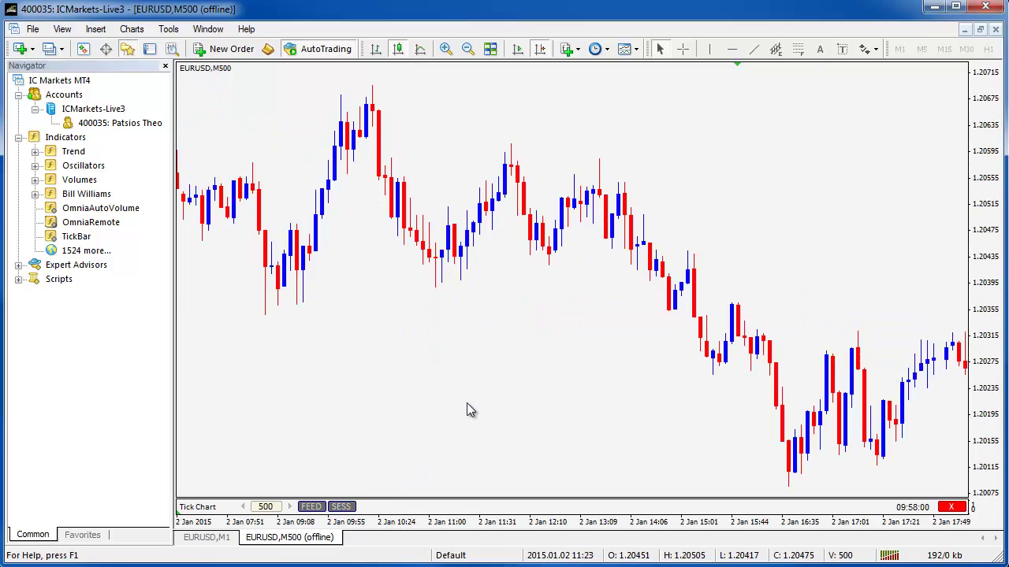
{"action": "scroll", "coordinate": [467, 404], "scroll_direction": "up", "scroll_amount": 5}
{"action": "scroll", "coordinate": [467, 409], "scroll_direction": "up", "scroll_amount": 5}
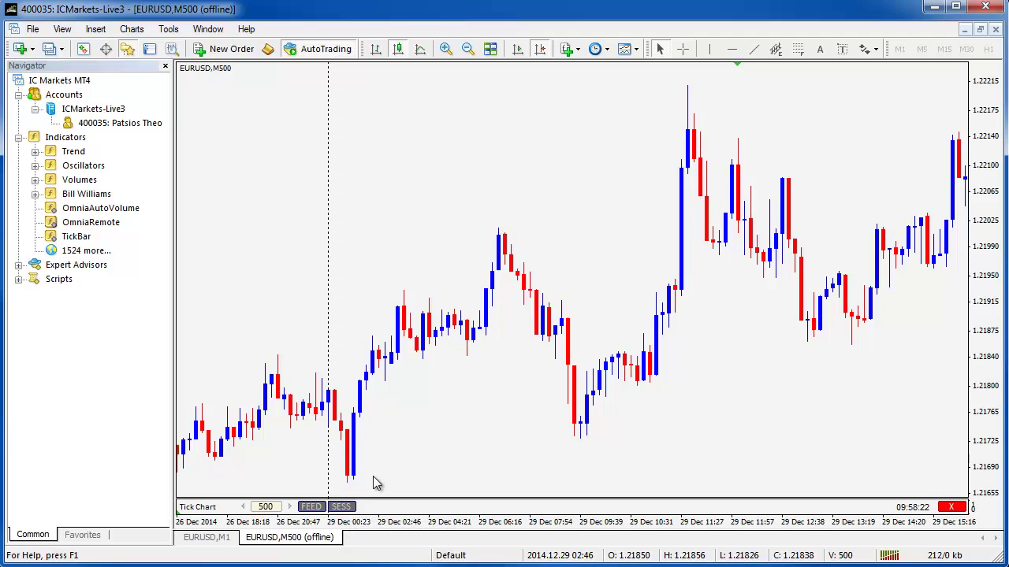
{"action": "left_click", "coordinate": [343, 506]}
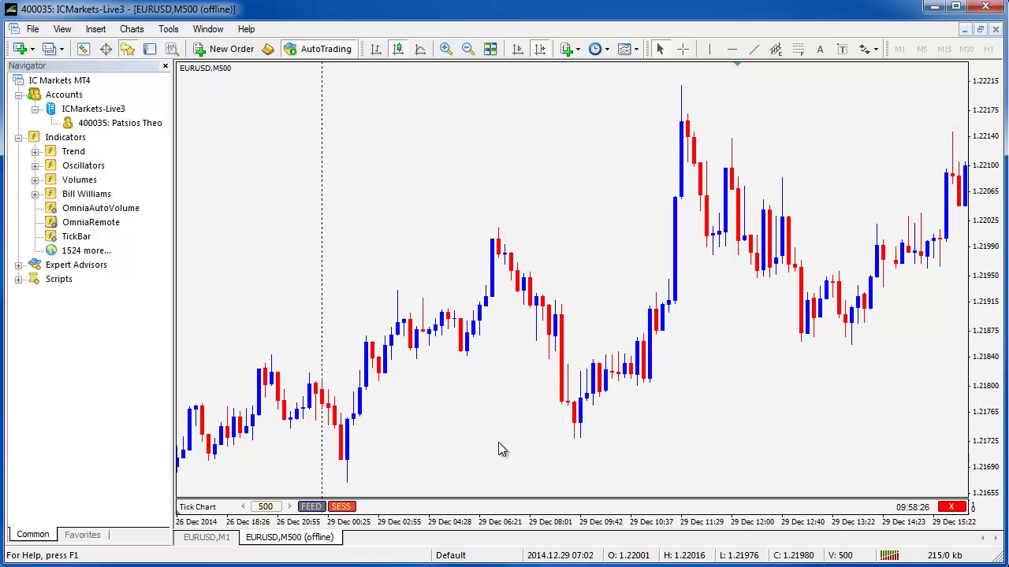
{"action": "left_click", "coordinate": [345, 508]}
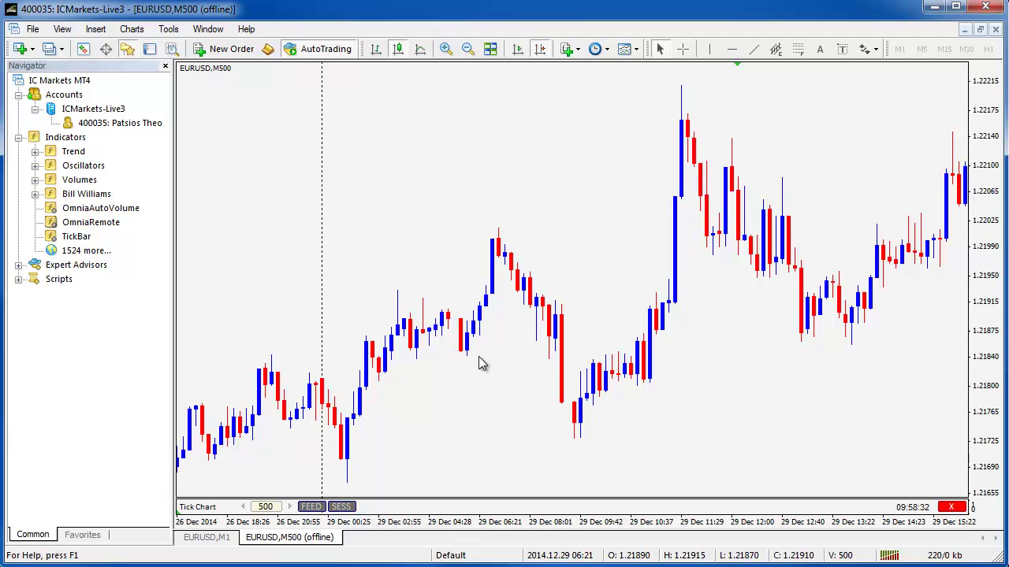
{"action": "left_click", "coordinate": [312, 508]}
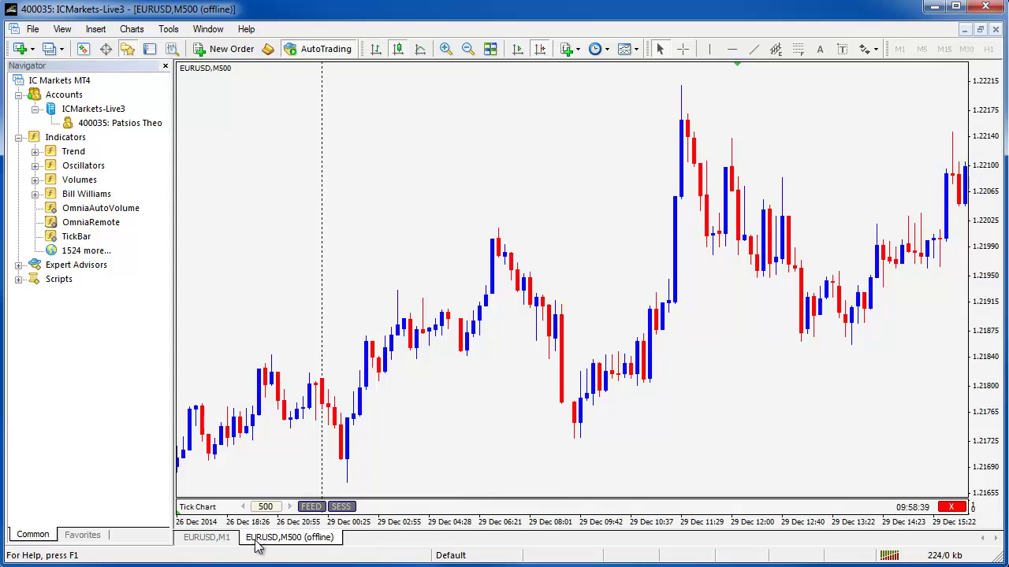
{"action": "left_click", "coordinate": [300, 539]}
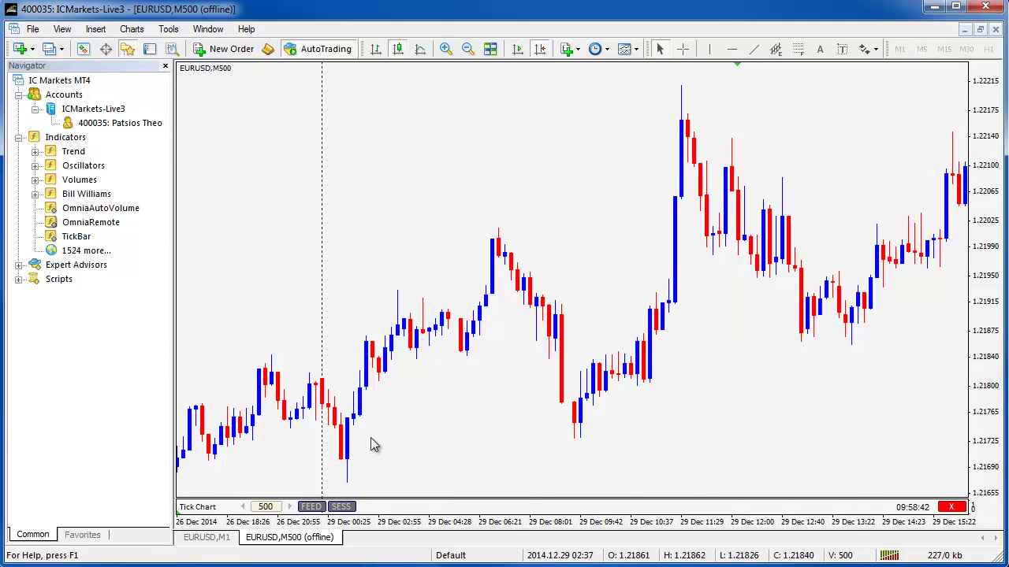
{"action": "left_click", "coordinate": [310, 506]}
{"action": "left_click", "coordinate": [291, 507]}
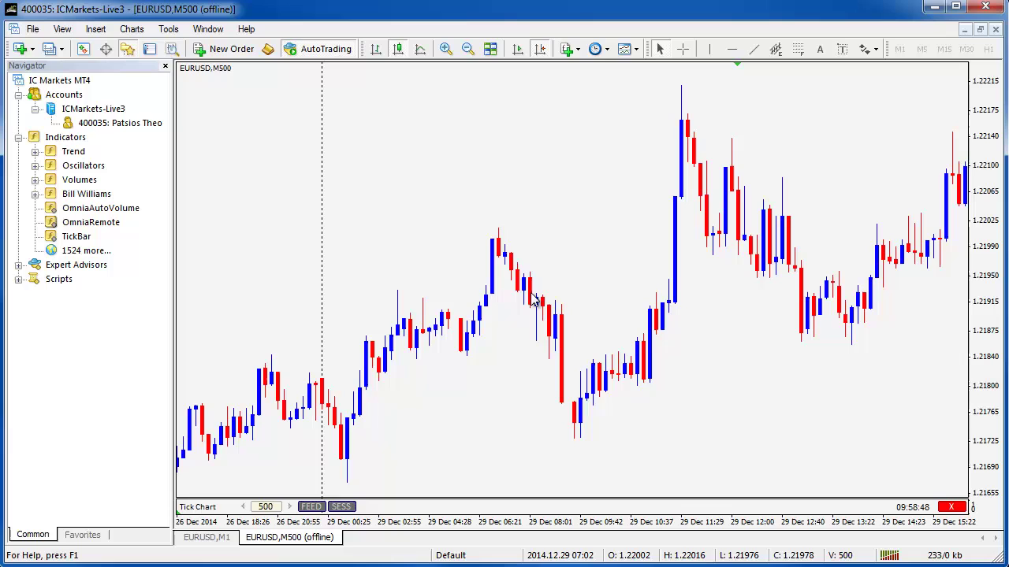
Step: Enable Auto Scroll to show the latest 5–6 January candles and pick OmniaAutoVolume in the Navigator
{"action": "left_click", "coordinate": [517, 49]}
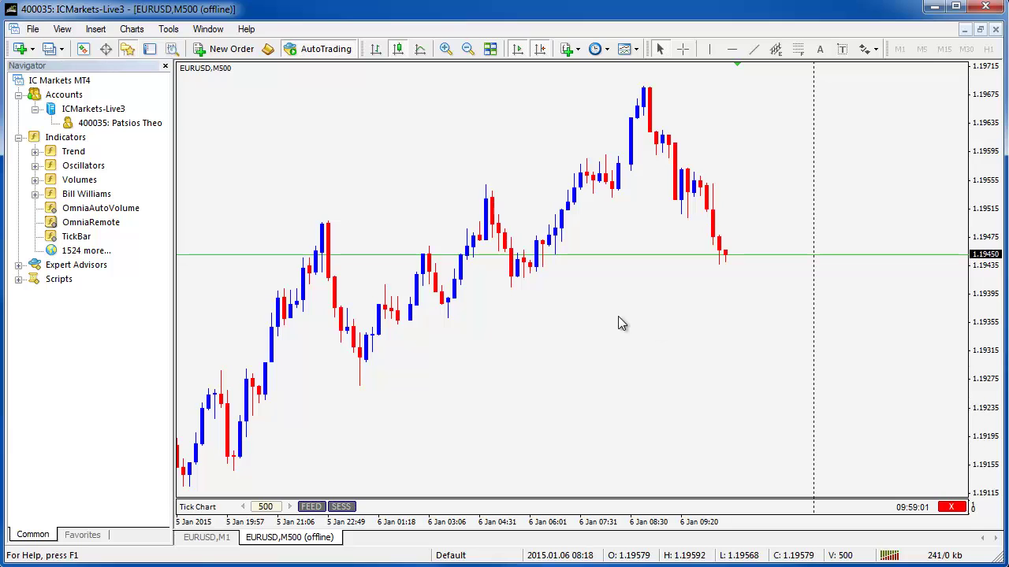
{"action": "left_click", "coordinate": [101, 208]}
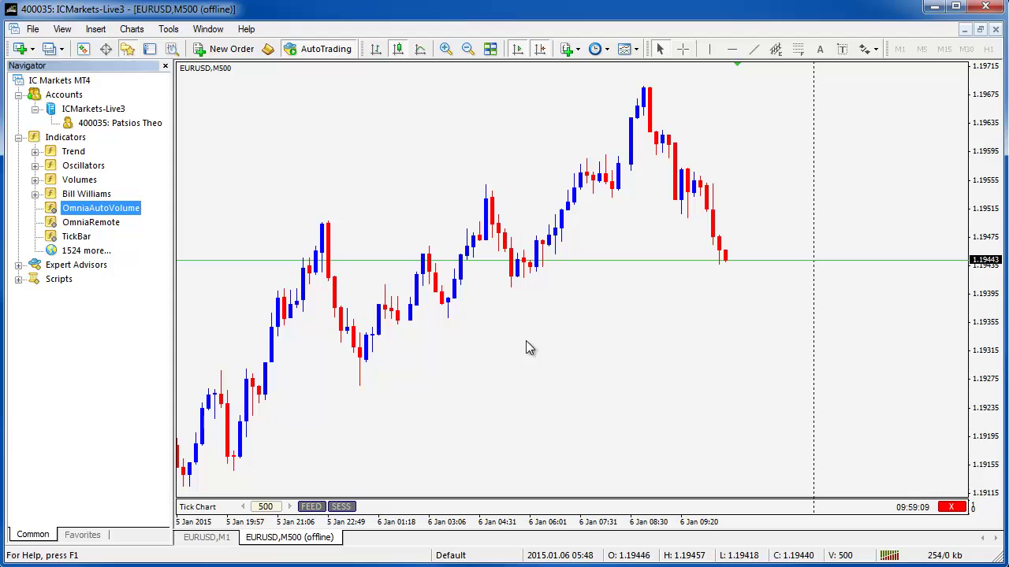
{"action": "double_click", "coordinate": [266, 507]}
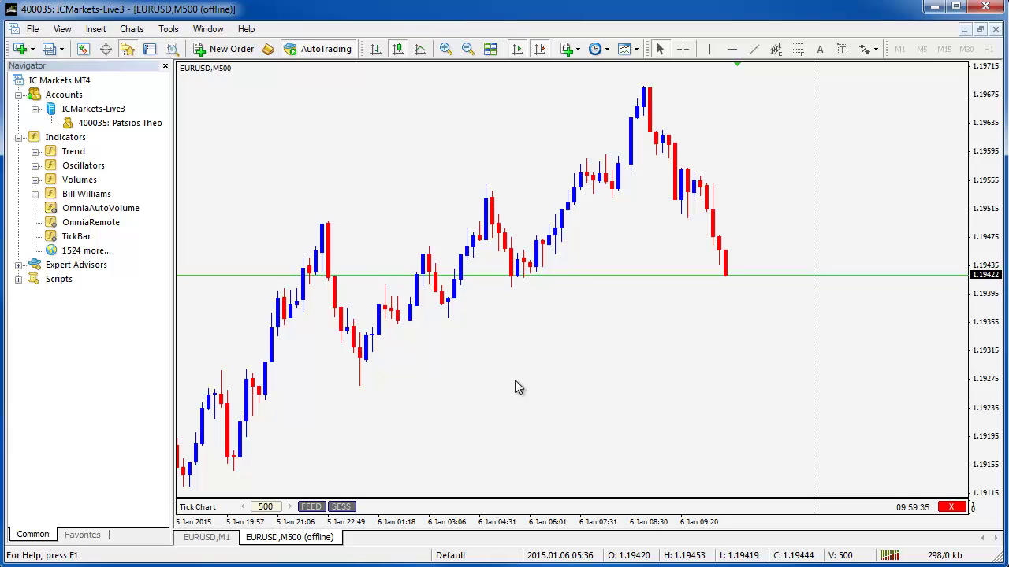
Step: Attach OmniaAutoVolume to the tick chart with Minutes for interval calculation set to 28800
{"action": "mouse_move", "coordinate": [104, 209]}
{"action": "left_mouse_down"}
{"action": "mouse_move", "coordinate": [721, 285]}
{"action": "mouse_move", "coordinate": [712, 279]}
{"action": "left_mouse_up"}
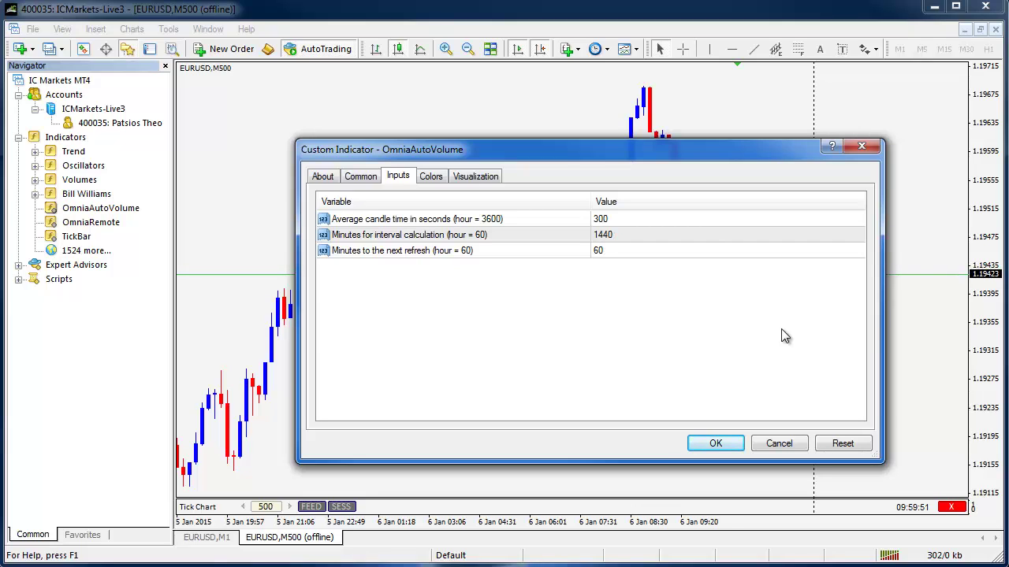
{"action": "left_click", "coordinate": [623, 220]}
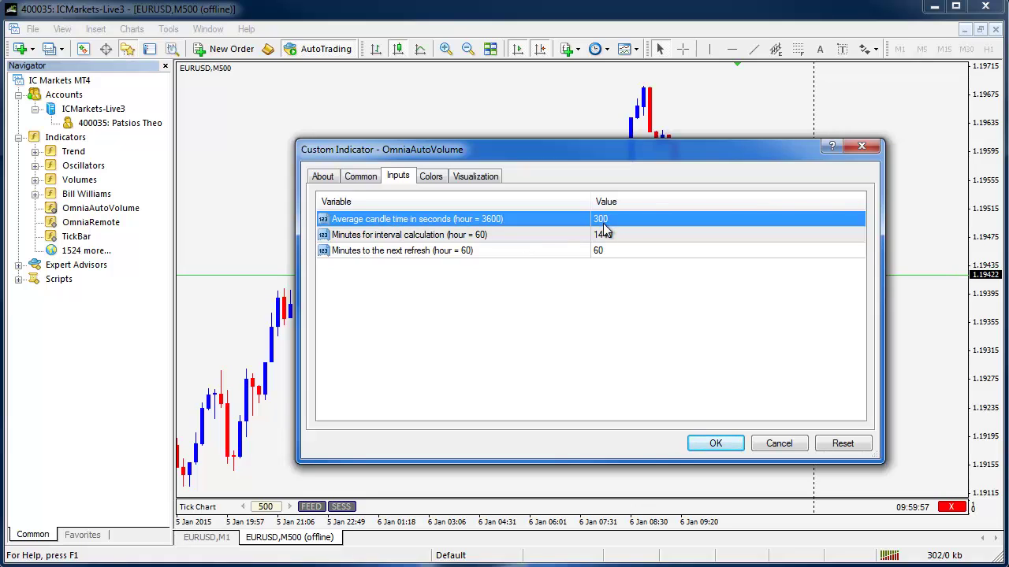
{"action": "left_click", "coordinate": [628, 230]}
{"action": "left_click", "coordinate": [622, 237]}
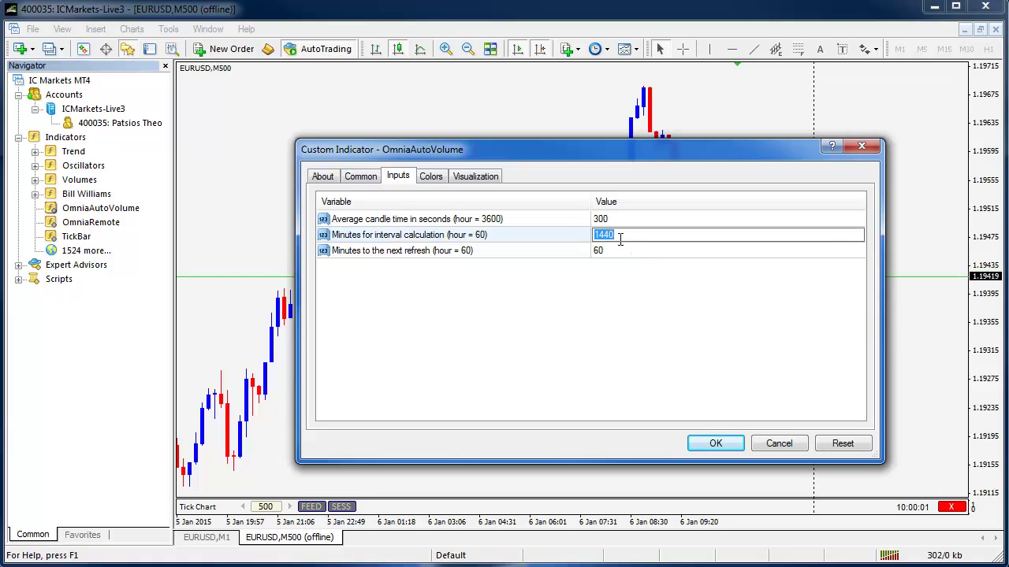
{"action": "type", "text": "28800"}
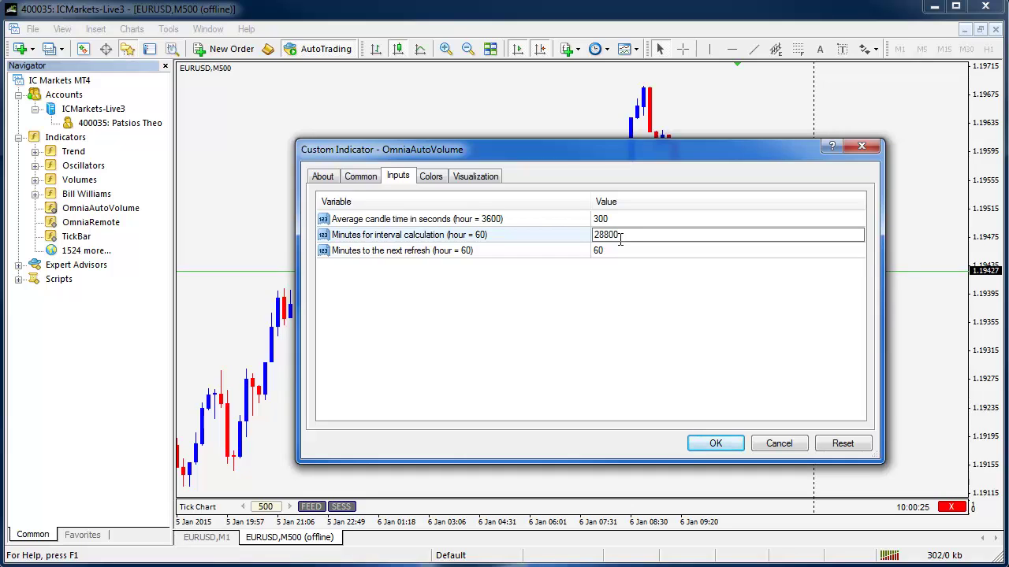
Step: Set Minutes to the next refresh to 1440 and apply OmniaAutoVolume, rebuilding the chart at 414 ticks
{"action": "left_click", "coordinate": [634, 249]}
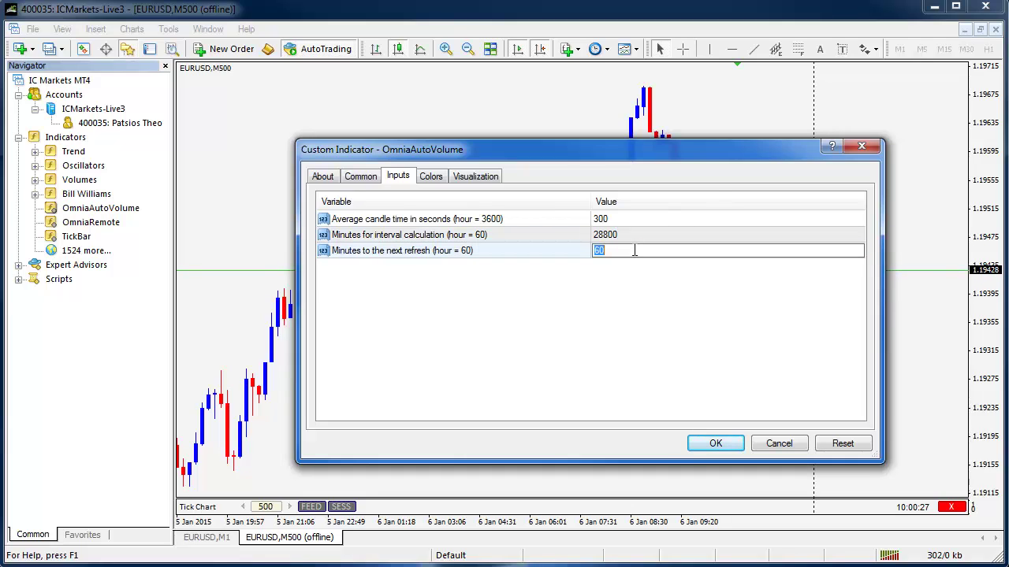
{"action": "type", "text": "144"}
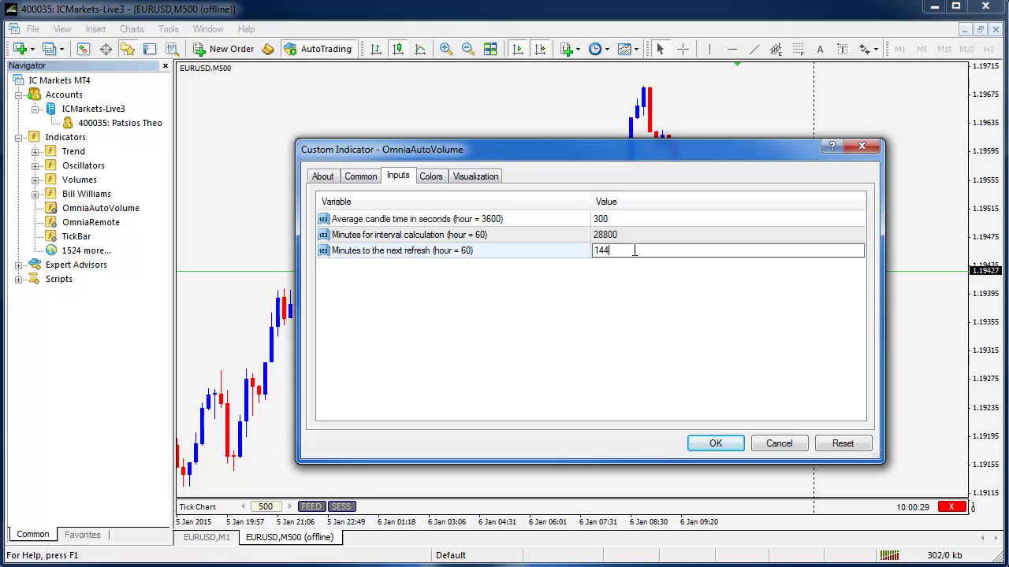
{"action": "type", "text": "0"}
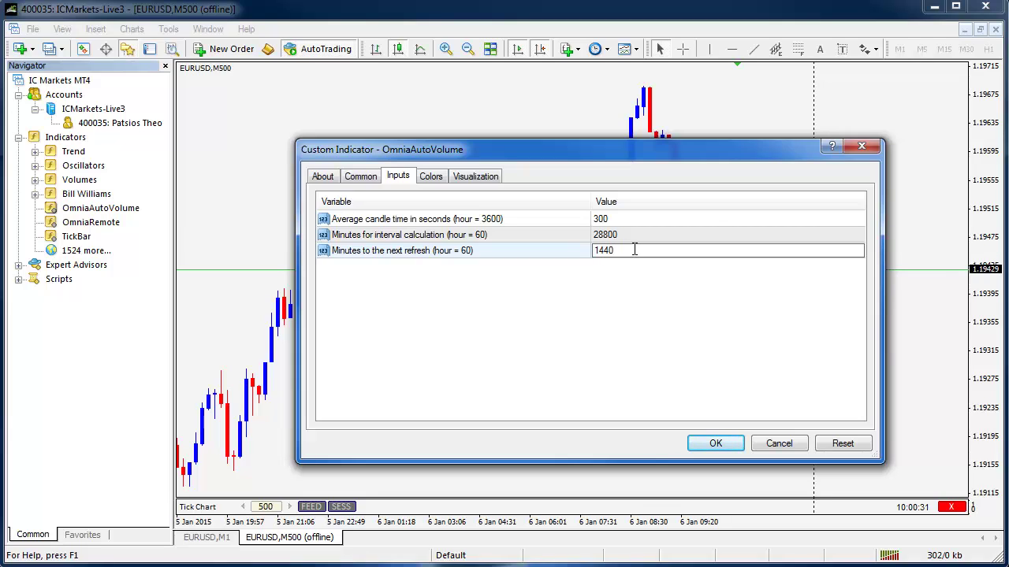
{"action": "left_click", "coordinate": [622, 285]}
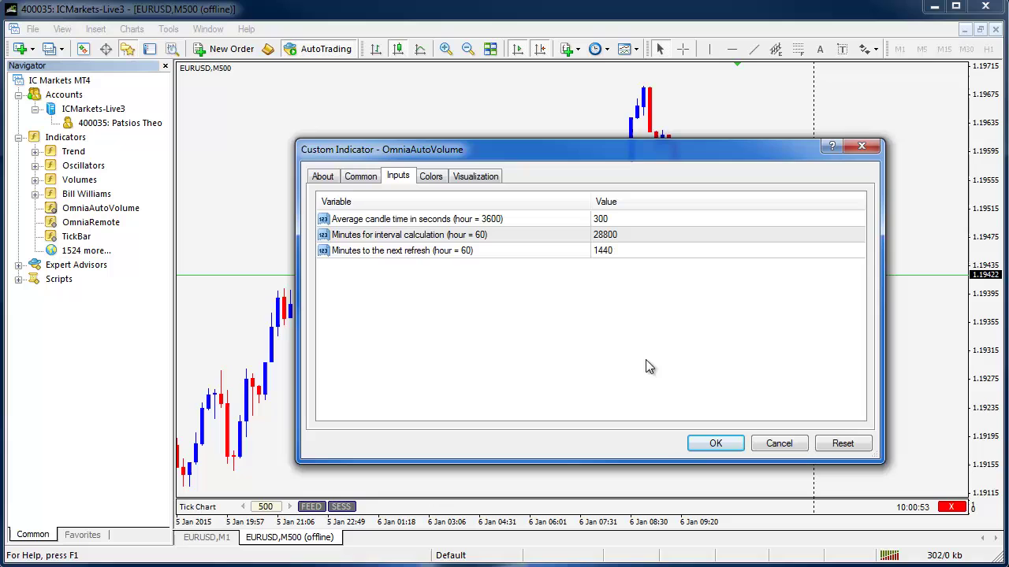
{"action": "left_click", "coordinate": [715, 446]}
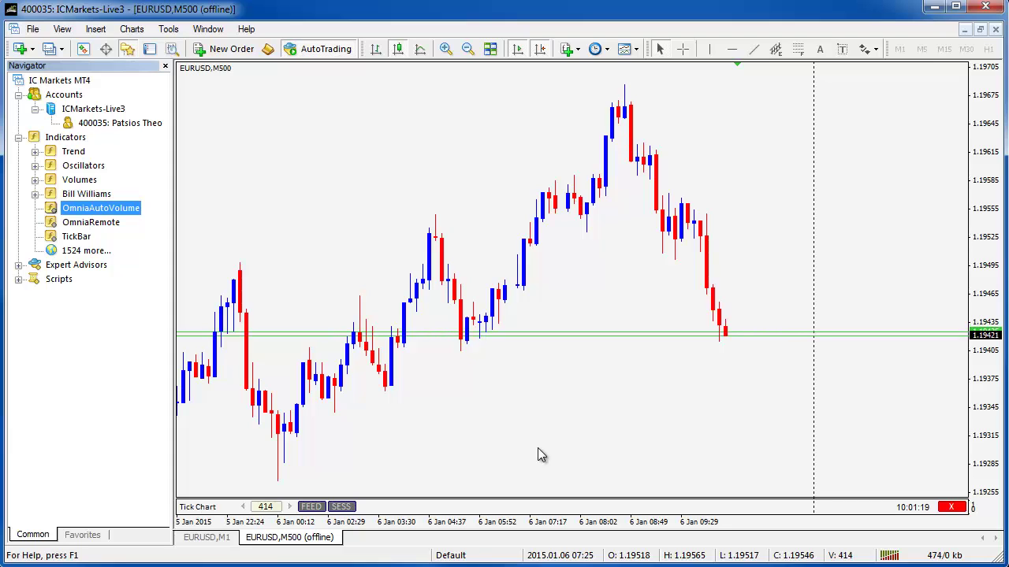
{"action": "right_click", "coordinate": [482, 401]}
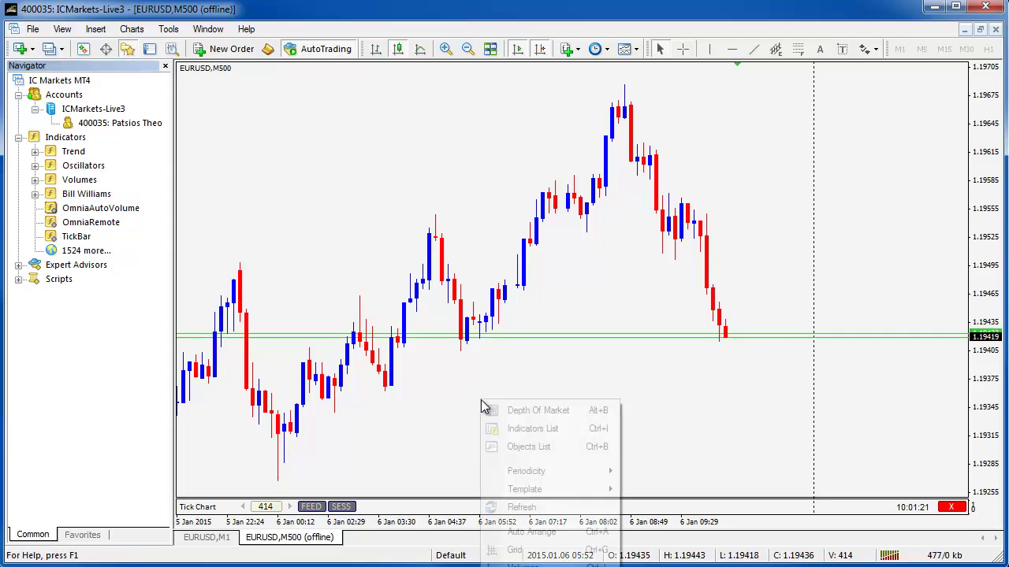
{"action": "left_click", "coordinate": [555, 429]}
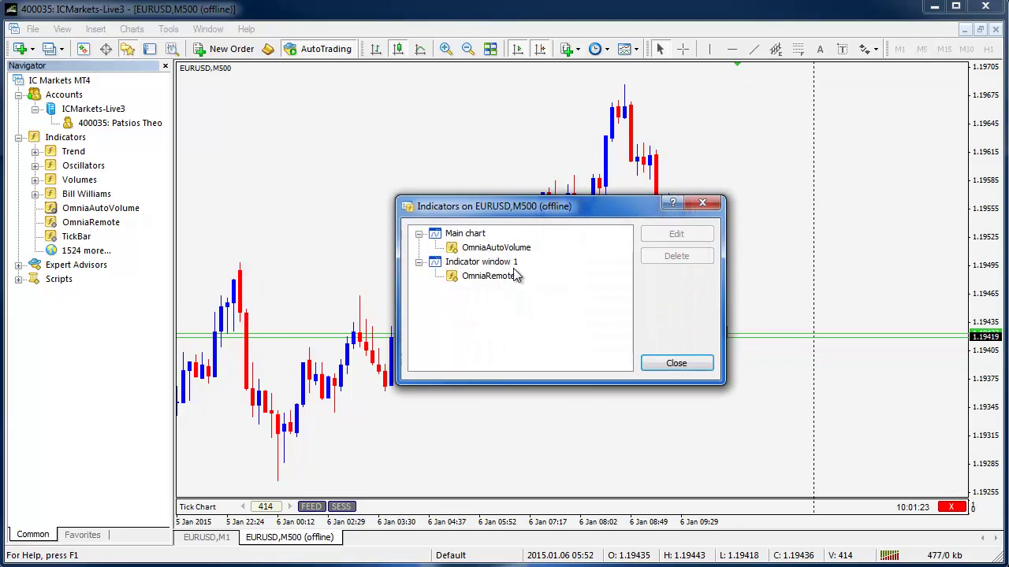
{"action": "left_click", "coordinate": [512, 249]}
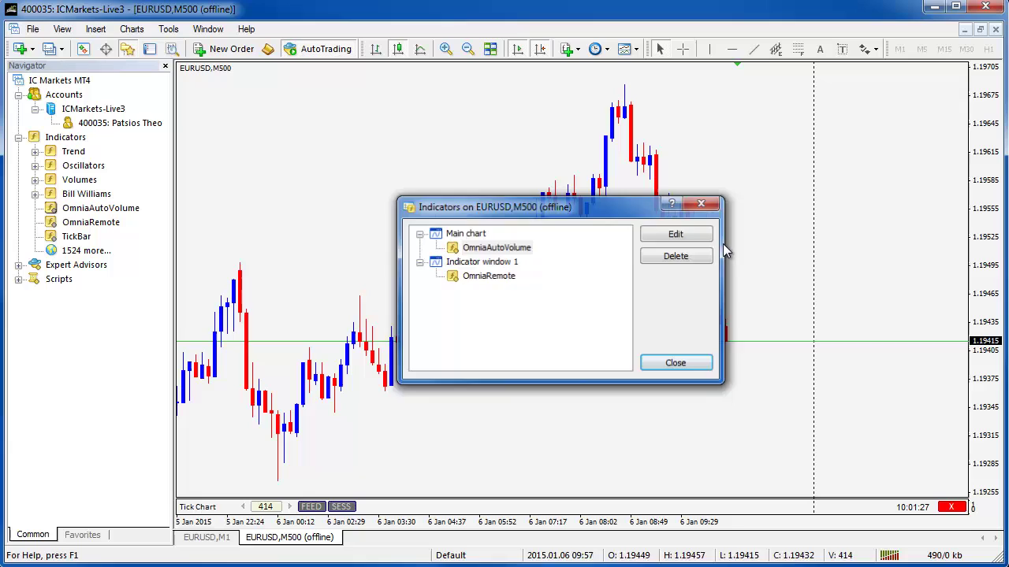
{"action": "key", "text": "Escape"}
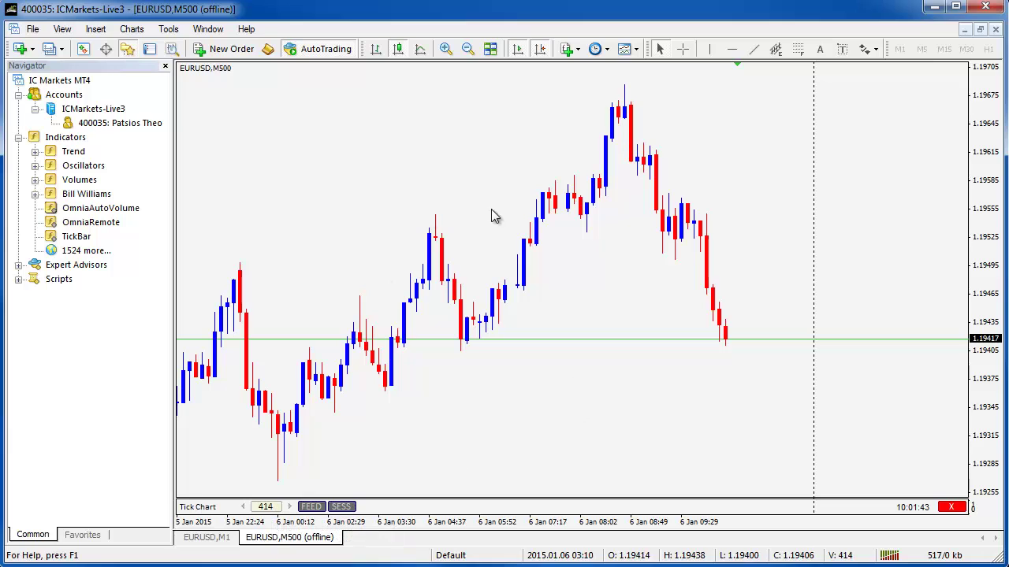
{"action": "right_click", "coordinate": [575, 290]}
{"action": "left_click", "coordinate": [604, 324]}
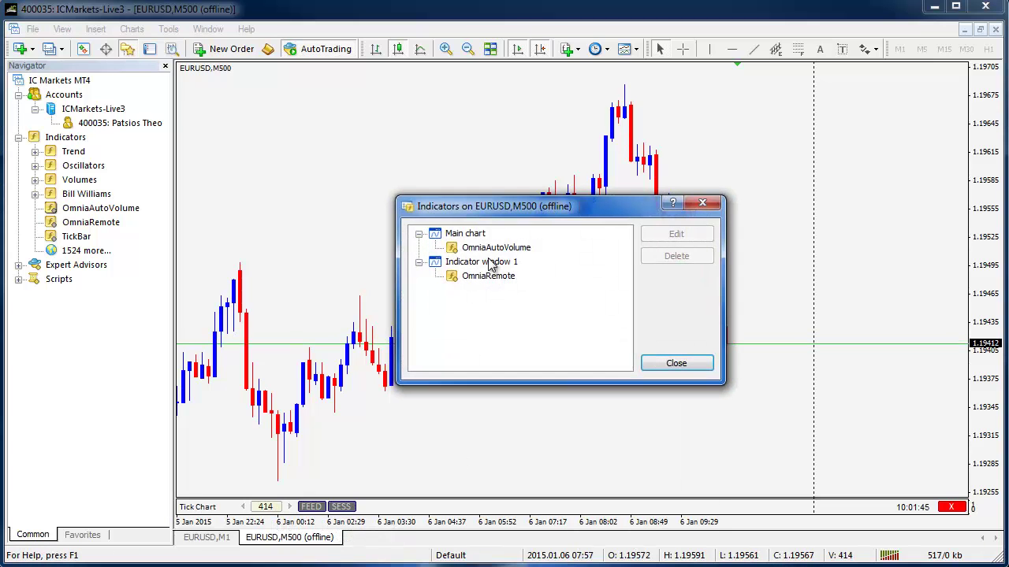
{"action": "left_click", "coordinate": [495, 247]}
{"action": "left_click", "coordinate": [668, 238]}
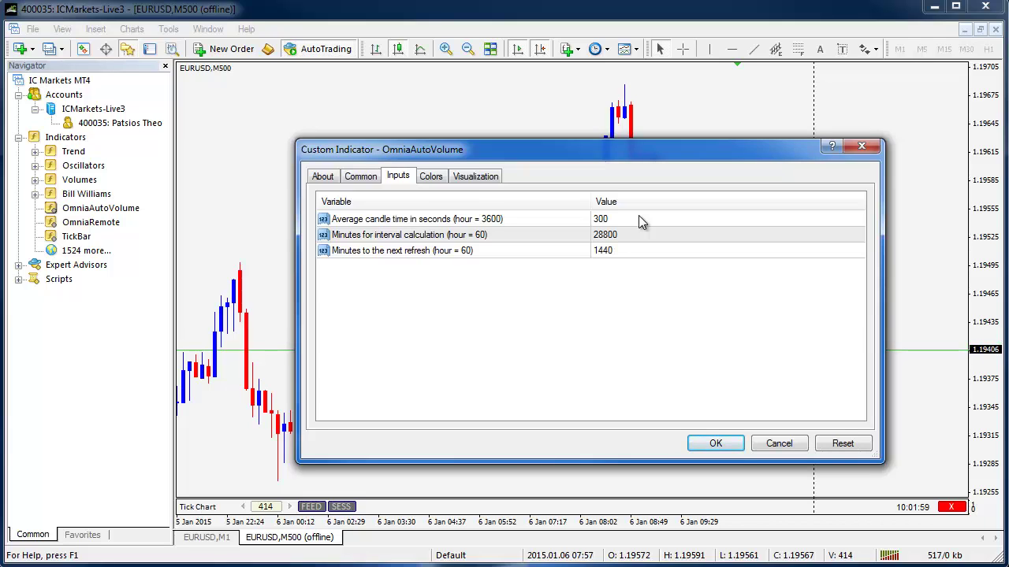
{"action": "left_click", "coordinate": [859, 150]}
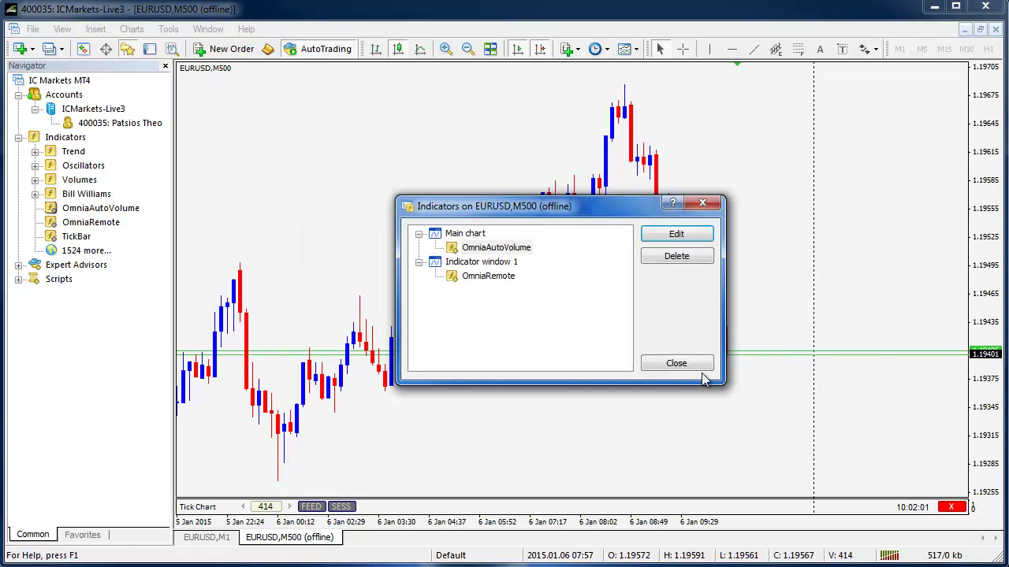
{"action": "left_click", "coordinate": [704, 206]}
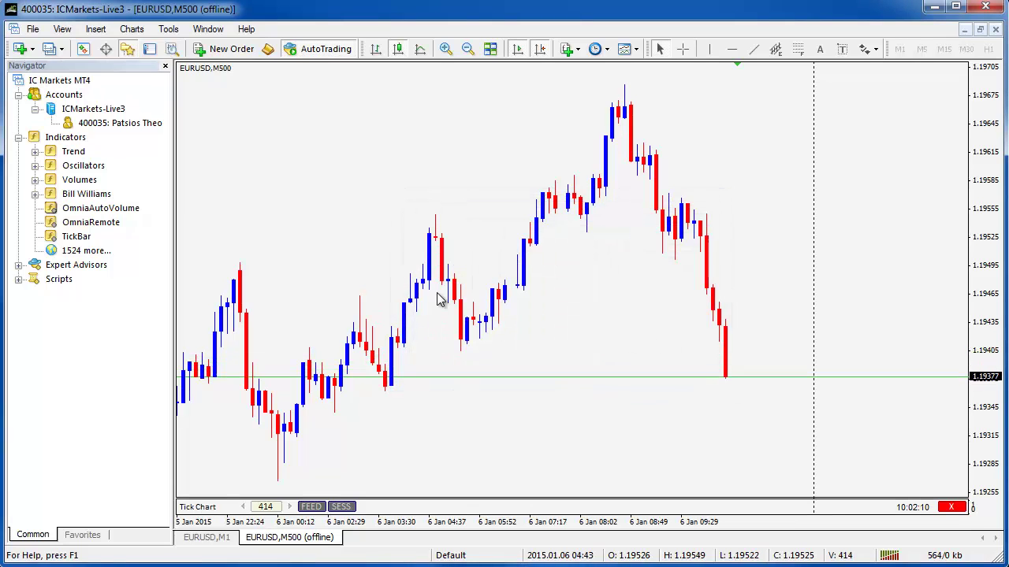